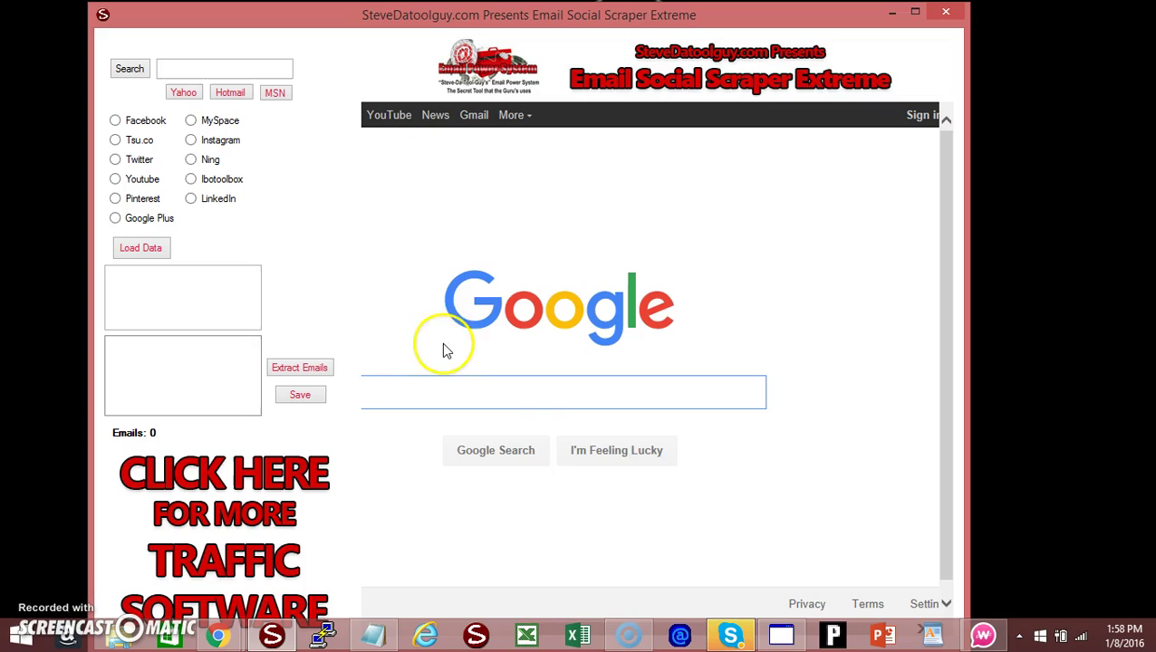
Step: Show the Mass Mailer window with its mail settings and contact list, and minimize it again
left_click(780, 634)
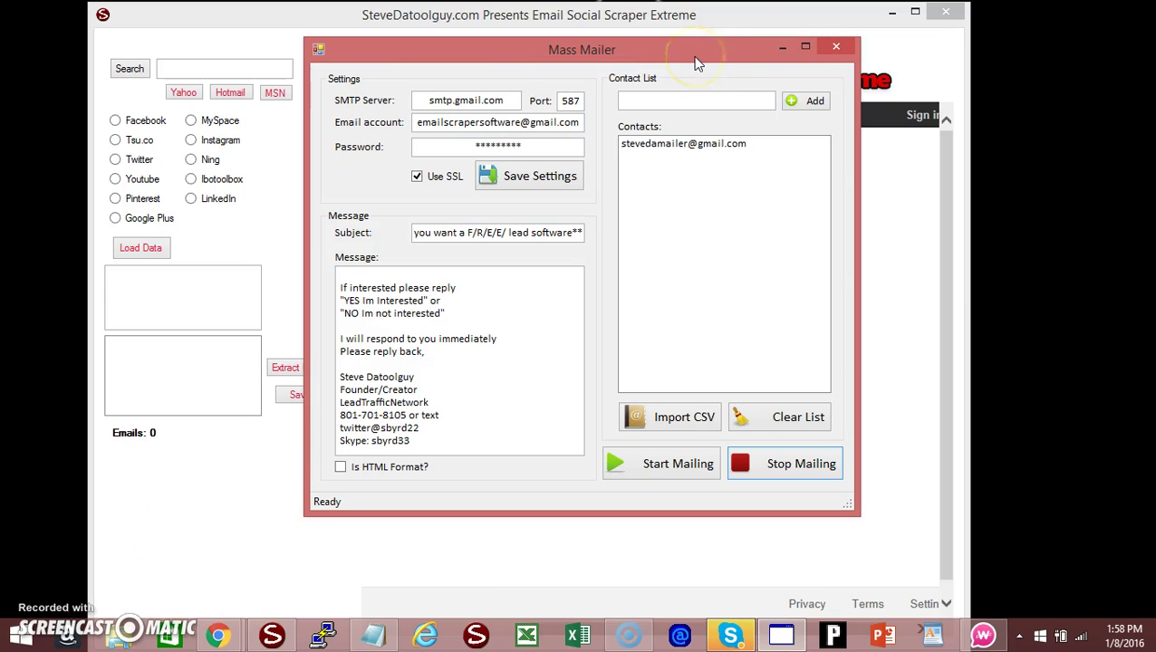
left_click(756, 57)
left_click(785, 49)
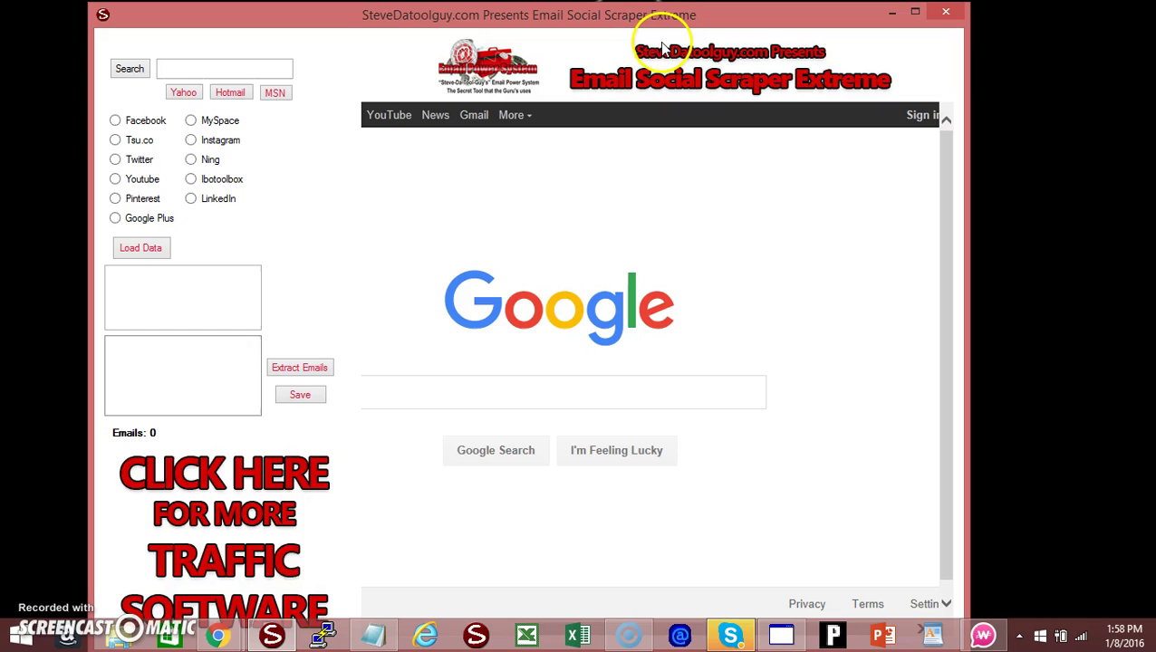
Step: Maximize the Email Social Scraper Extreme window and open Google's search settings page in it
left_click_drag(636, 21, 648, 0)
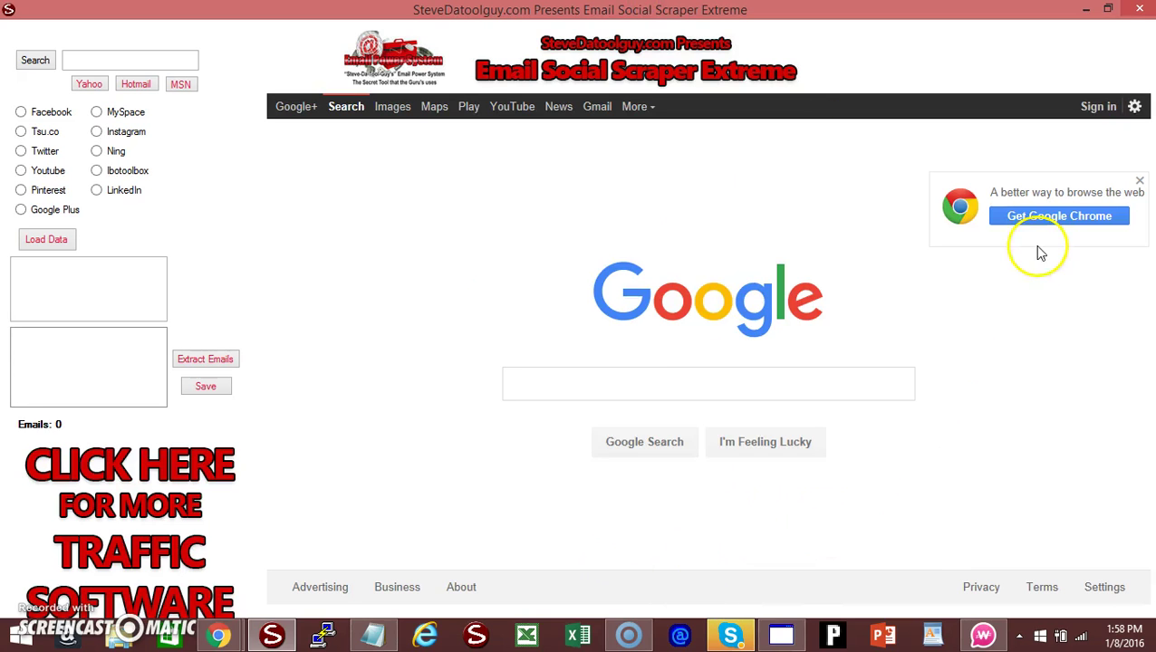
left_click(1135, 109)
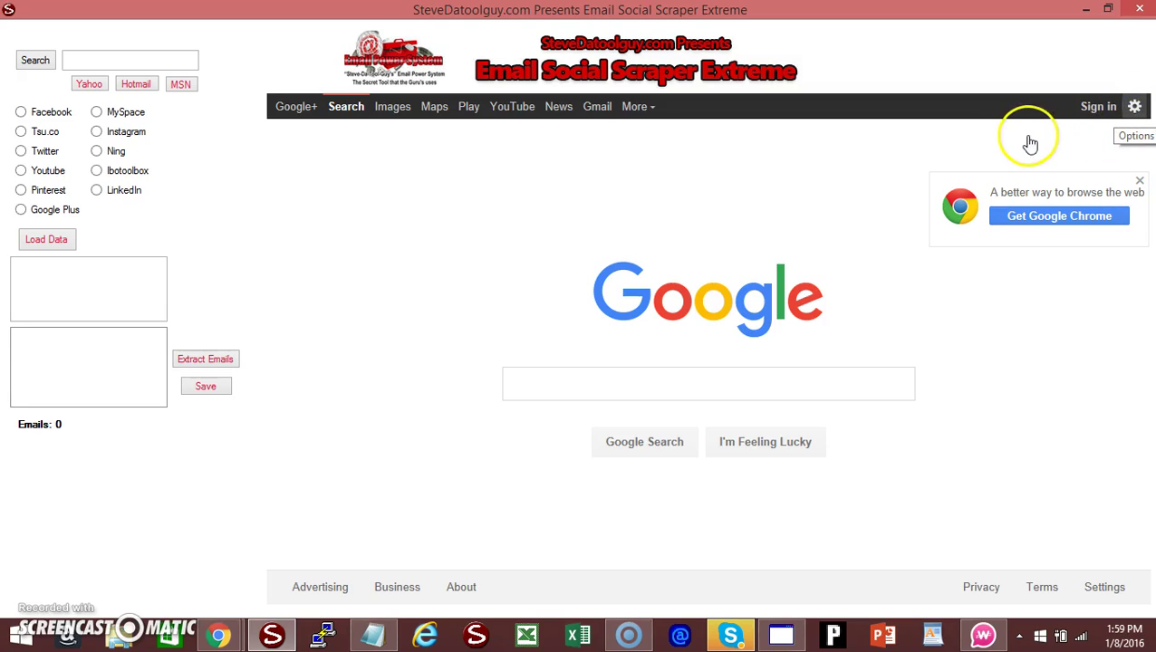
left_click(1135, 109)
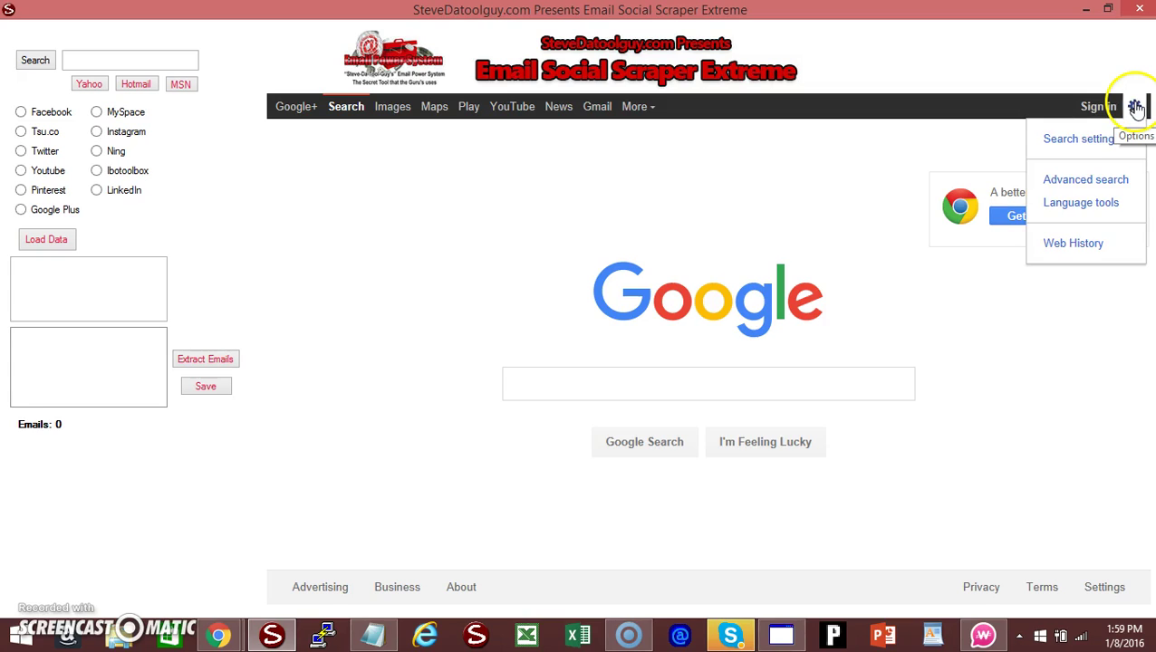
left_click(1066, 154)
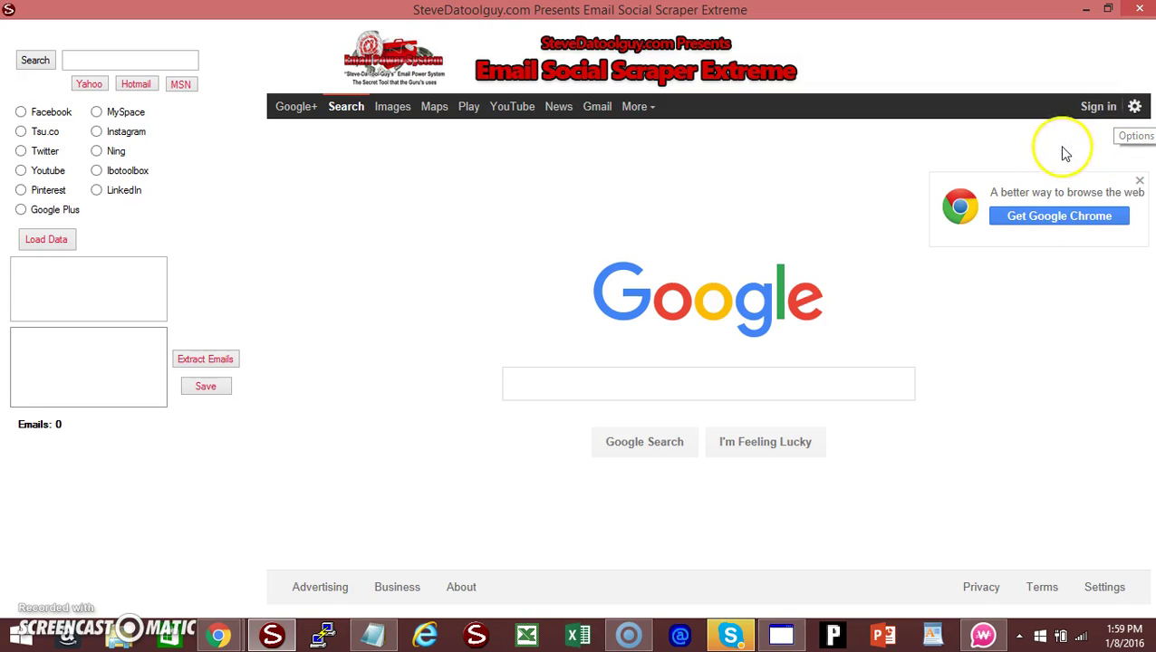
left_click(1133, 107)
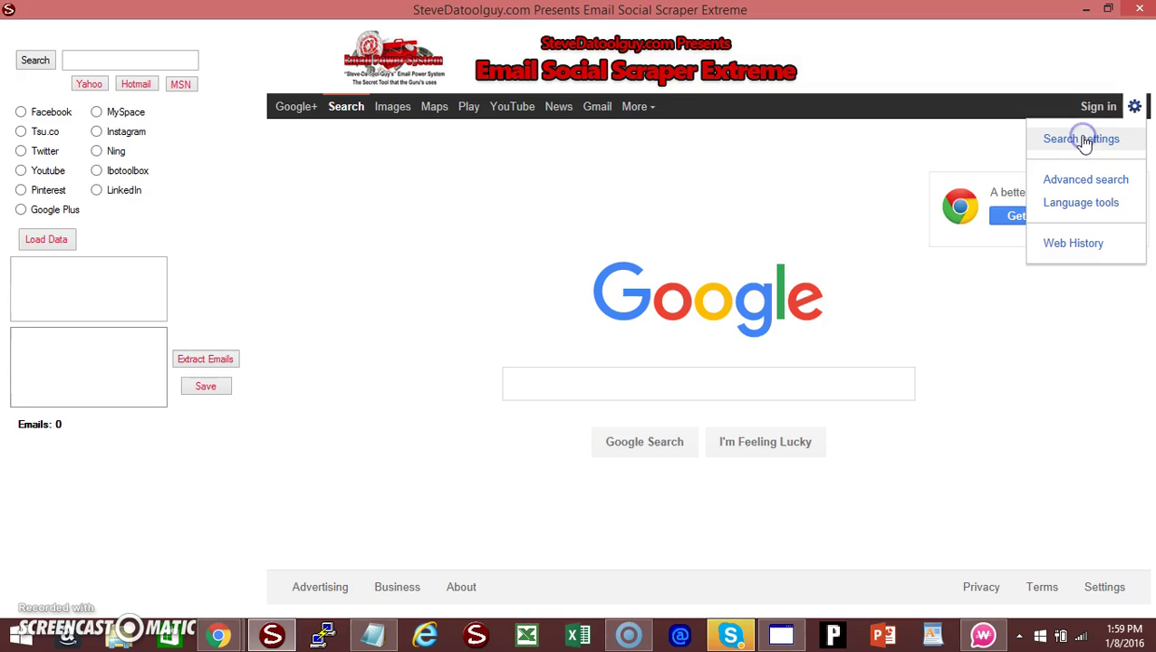
left_click(1086, 141)
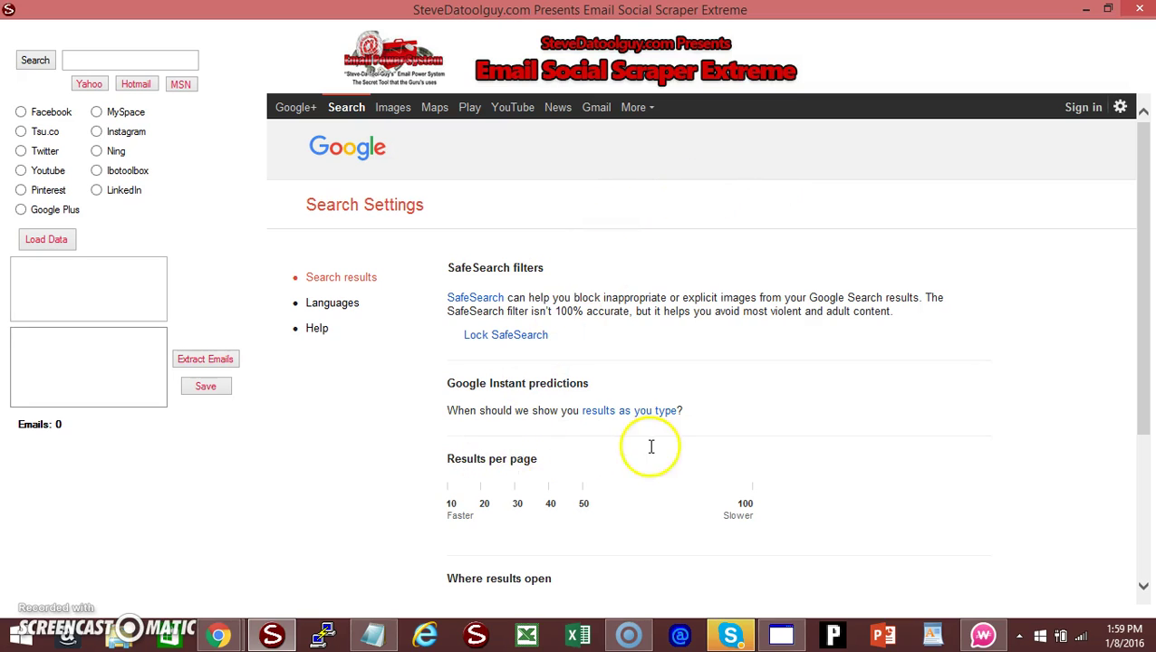
Step: Set Google to never show Instant results and save the search settings with 100 results per page
left_click(466, 477)
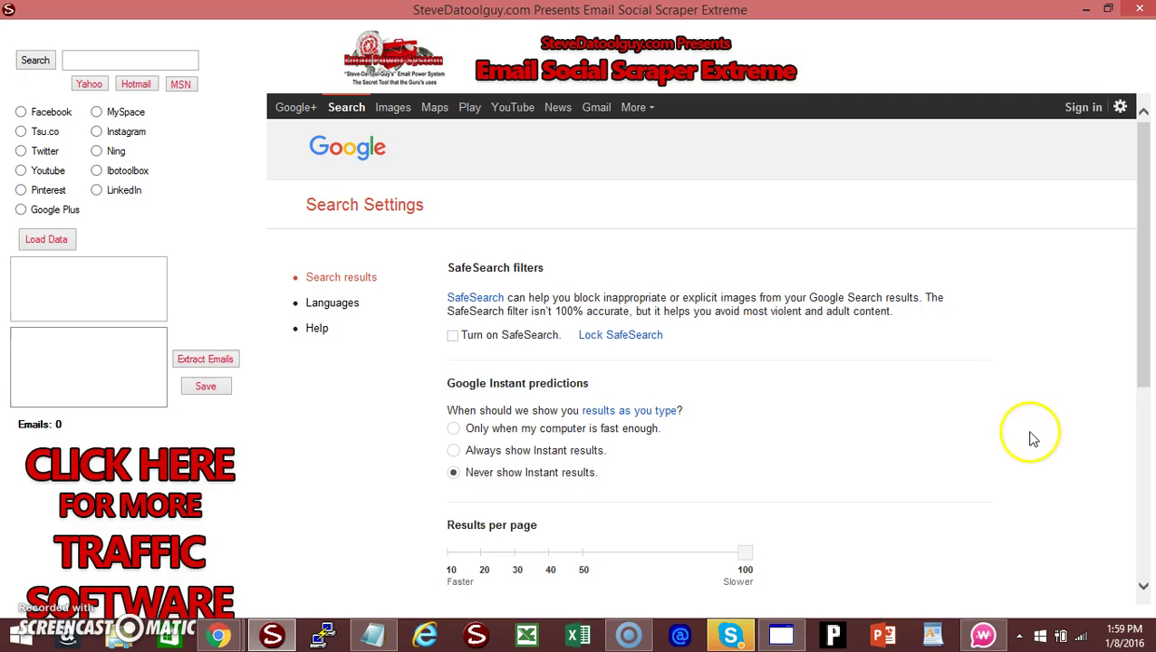
left_click_drag(1139, 326, 1140, 426)
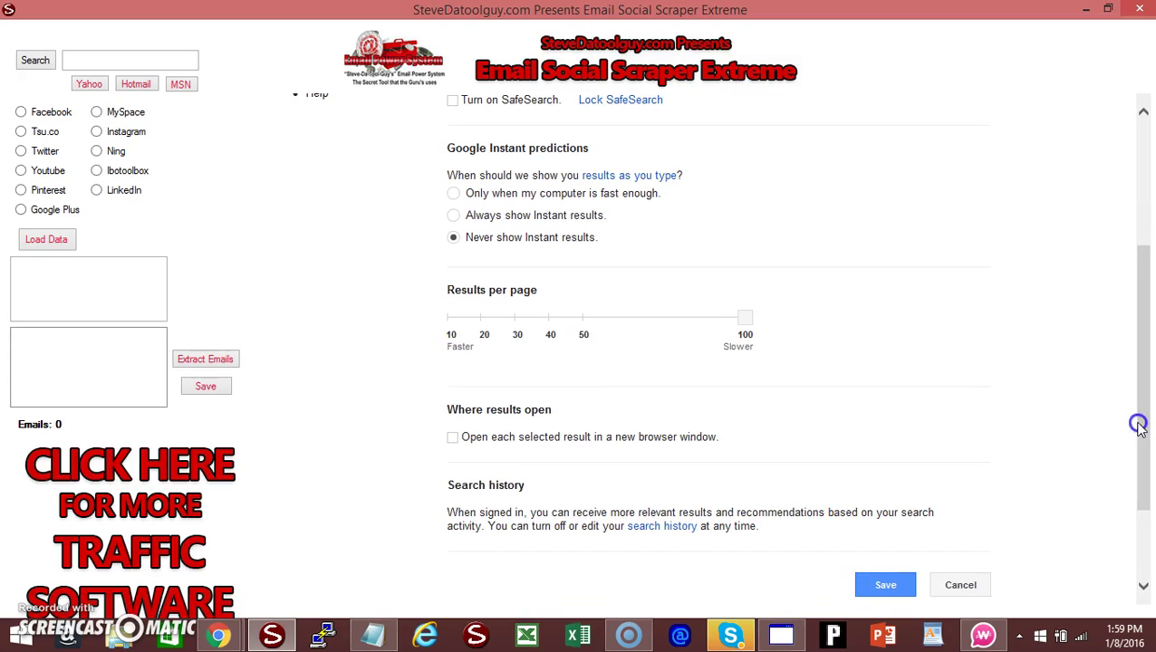
left_click(877, 585)
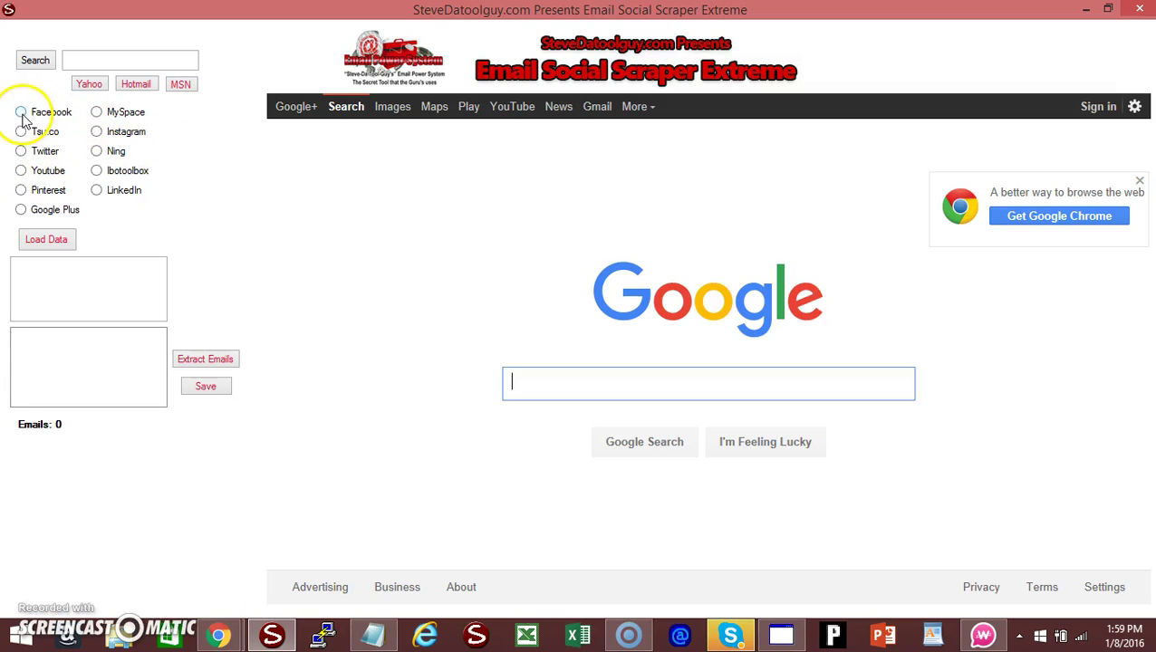
Step: Select Facebook as the source network and run a search for "total life changes"
left_click(22, 115)
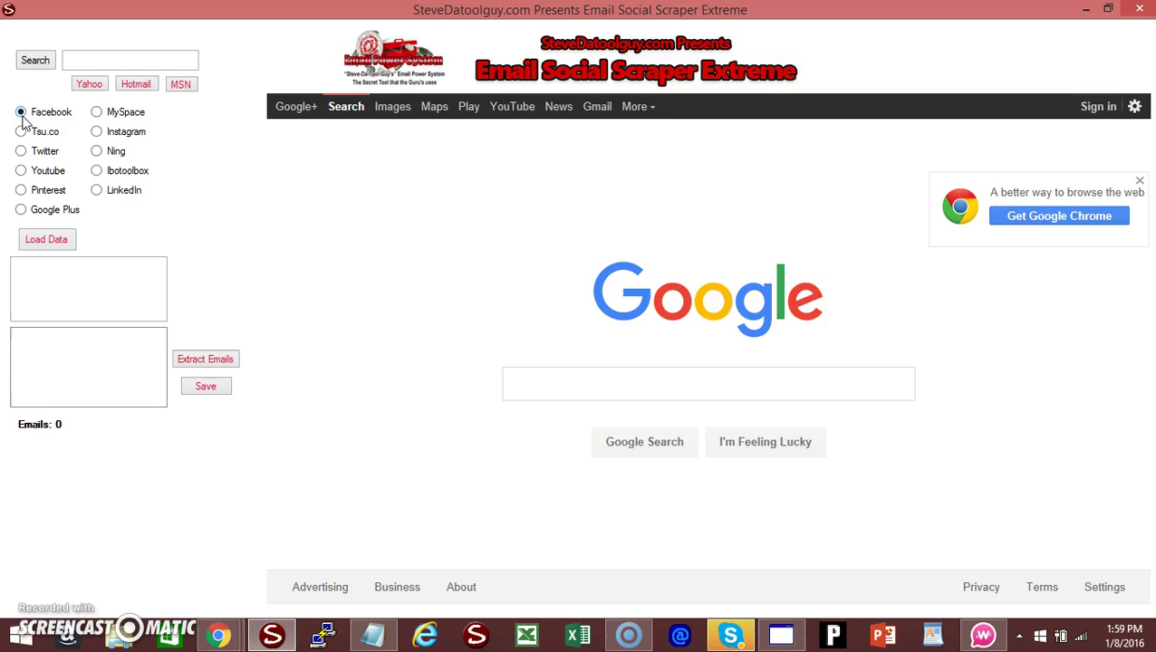
left_click(85, 58)
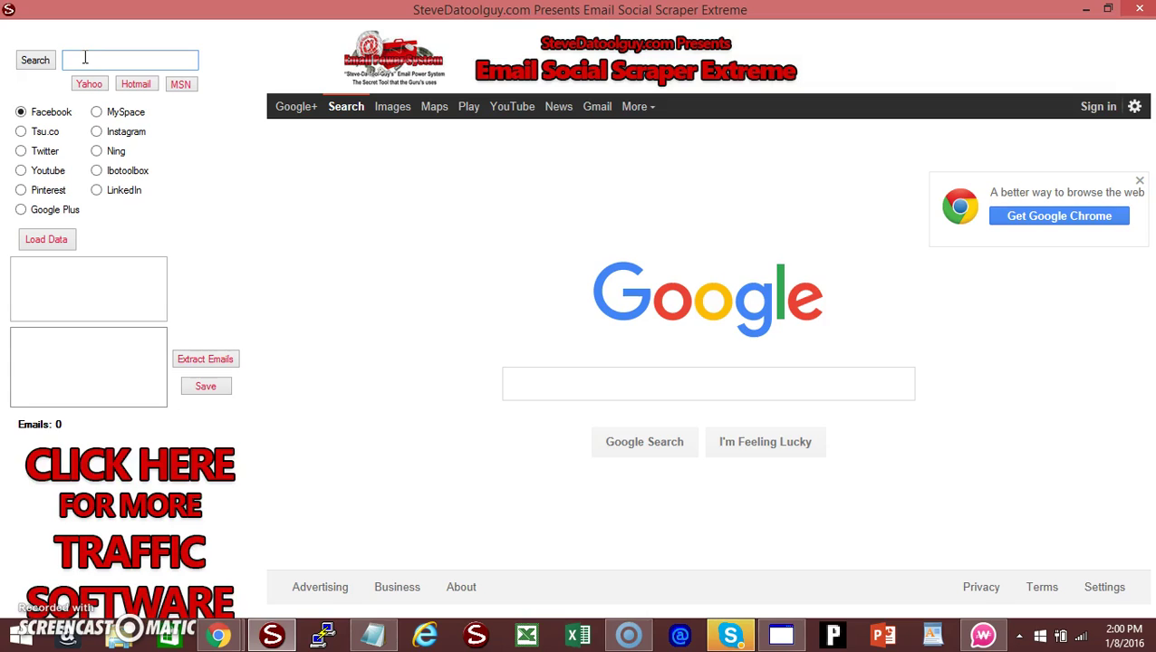
type("total l")
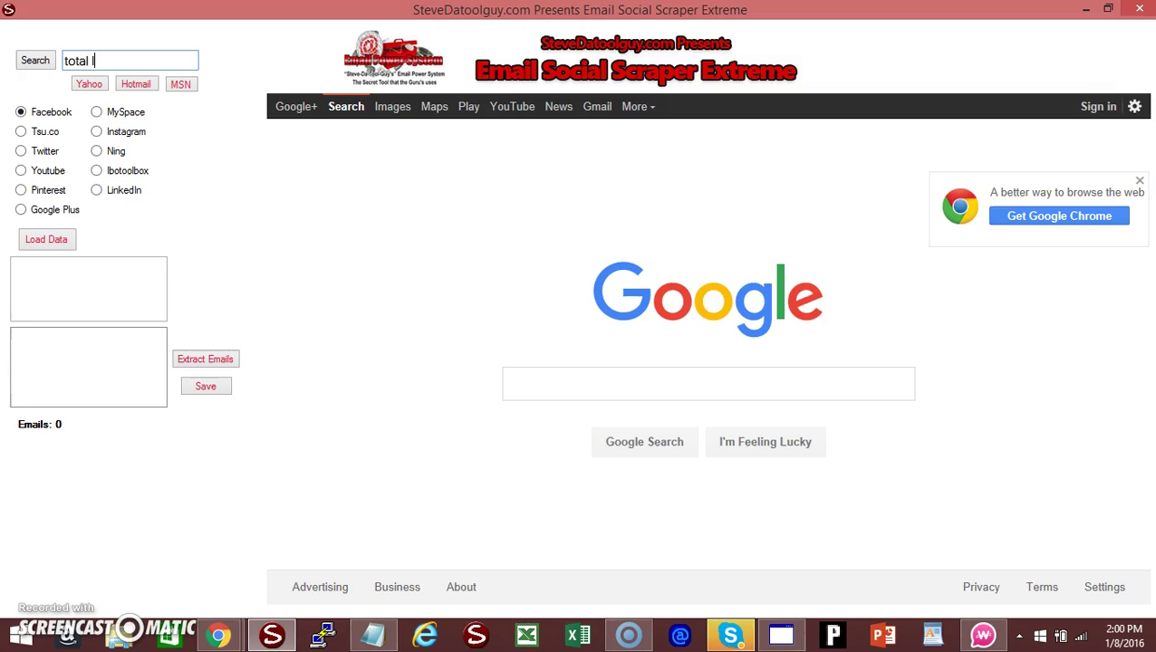
type("ife chang")
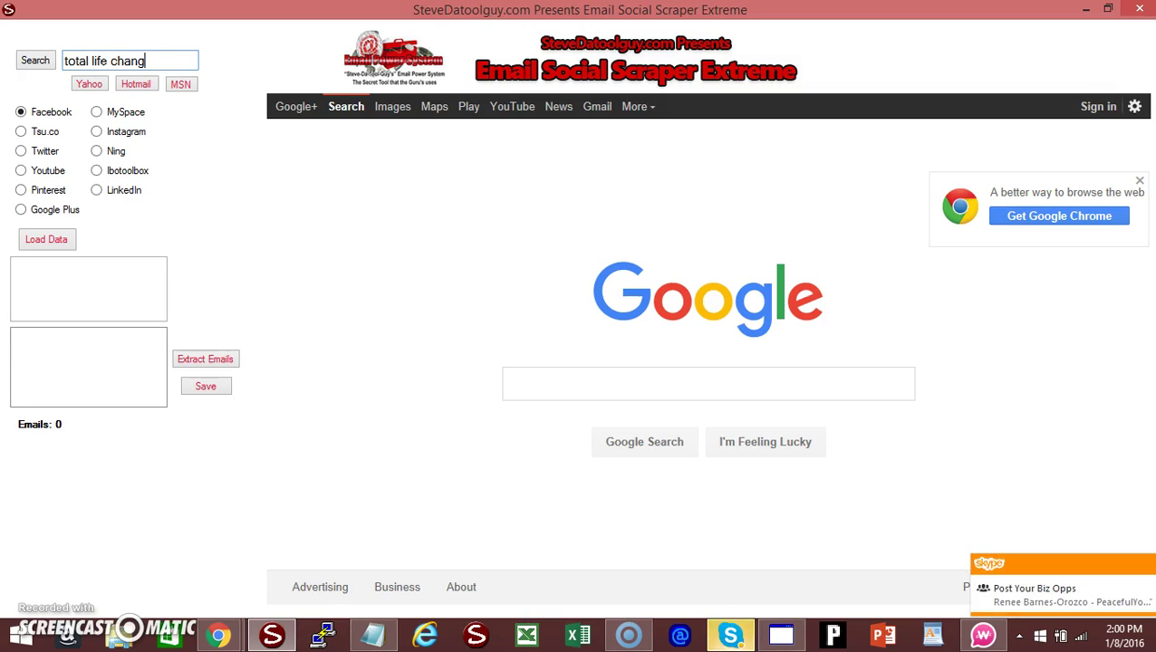
type("es")
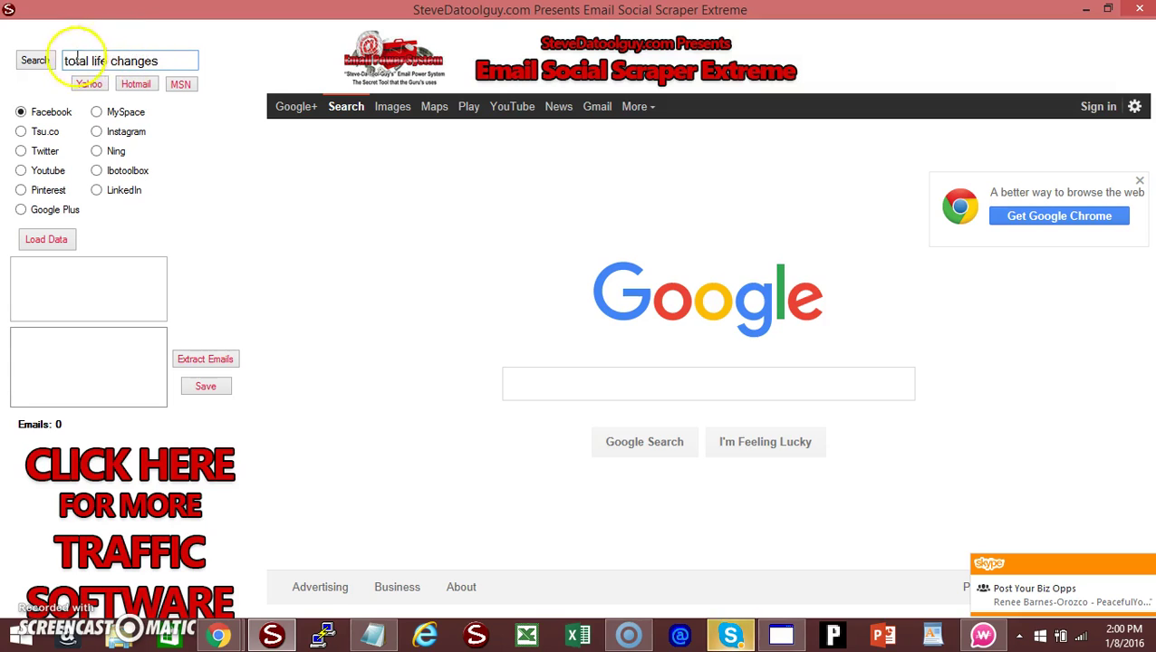
left_click(43, 64)
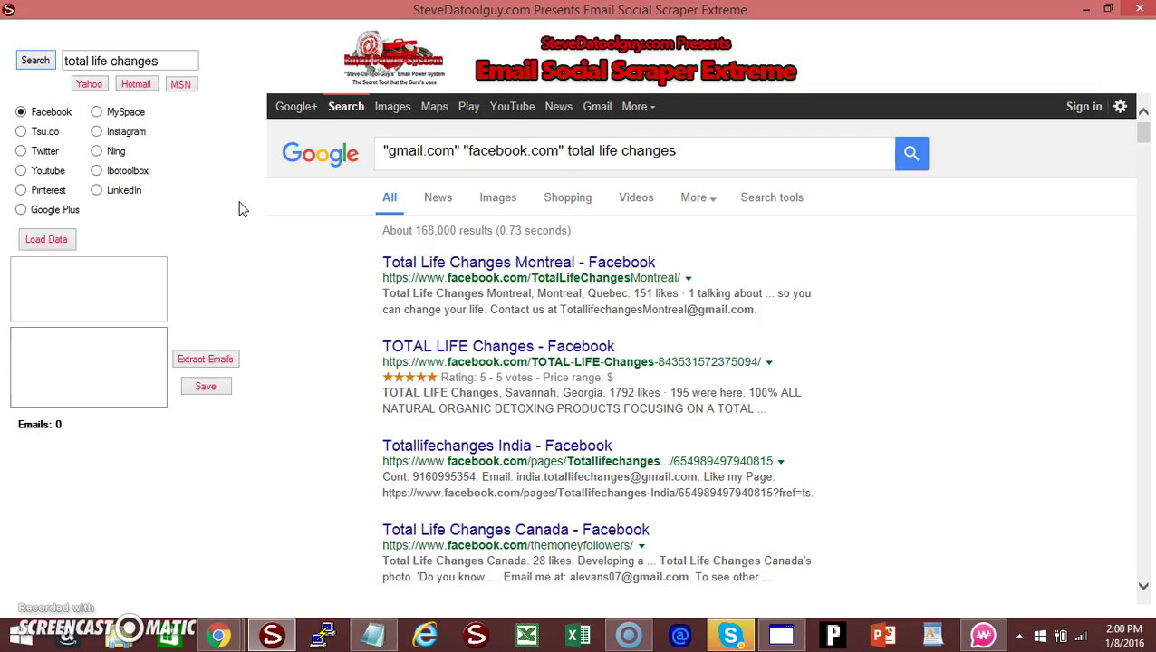
left_click(242, 210)
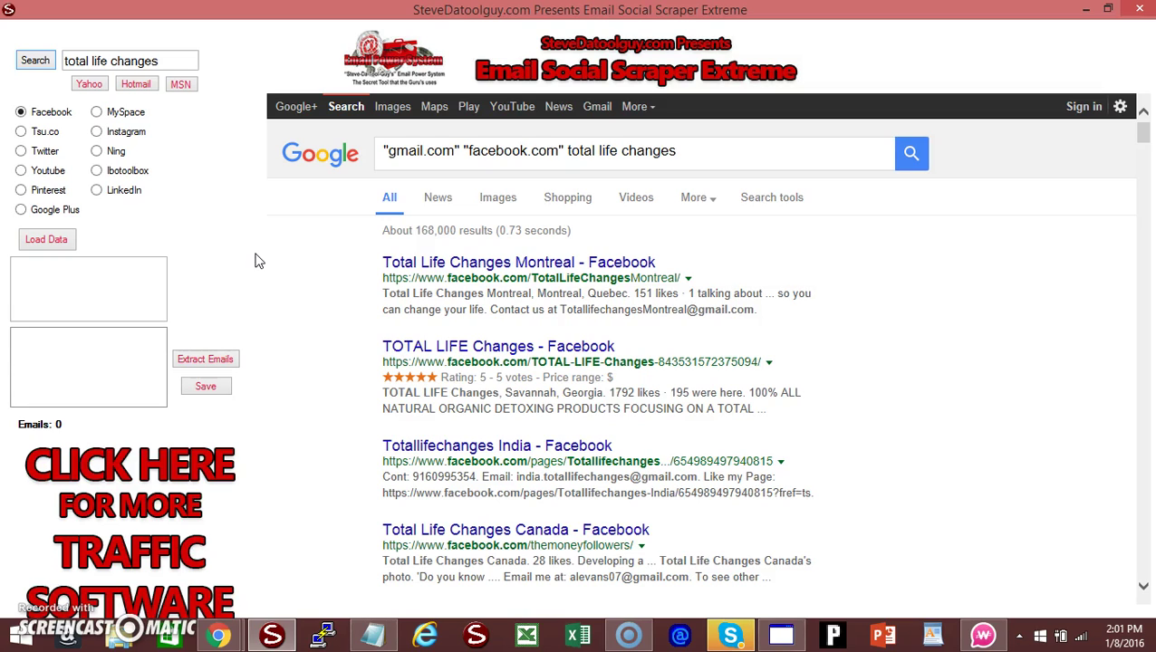
Step: Load the data from the Google result pages, dismiss the mail notifications and extract the email addresses
left_click(52, 246)
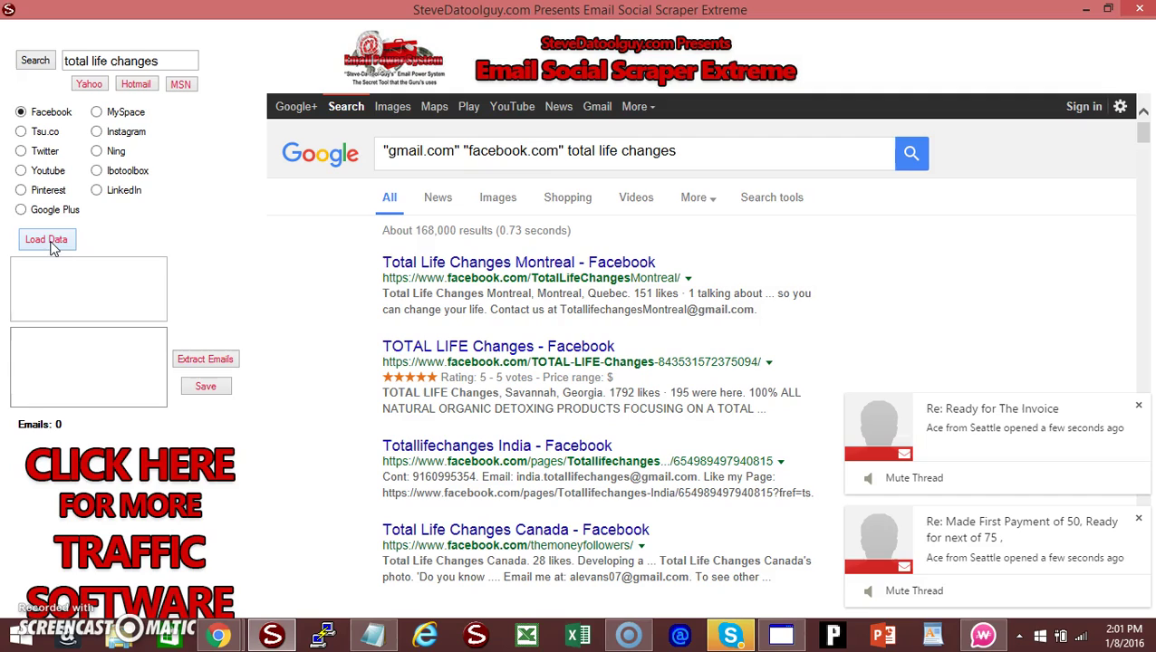
left_click(1139, 406)
left_click(1137, 518)
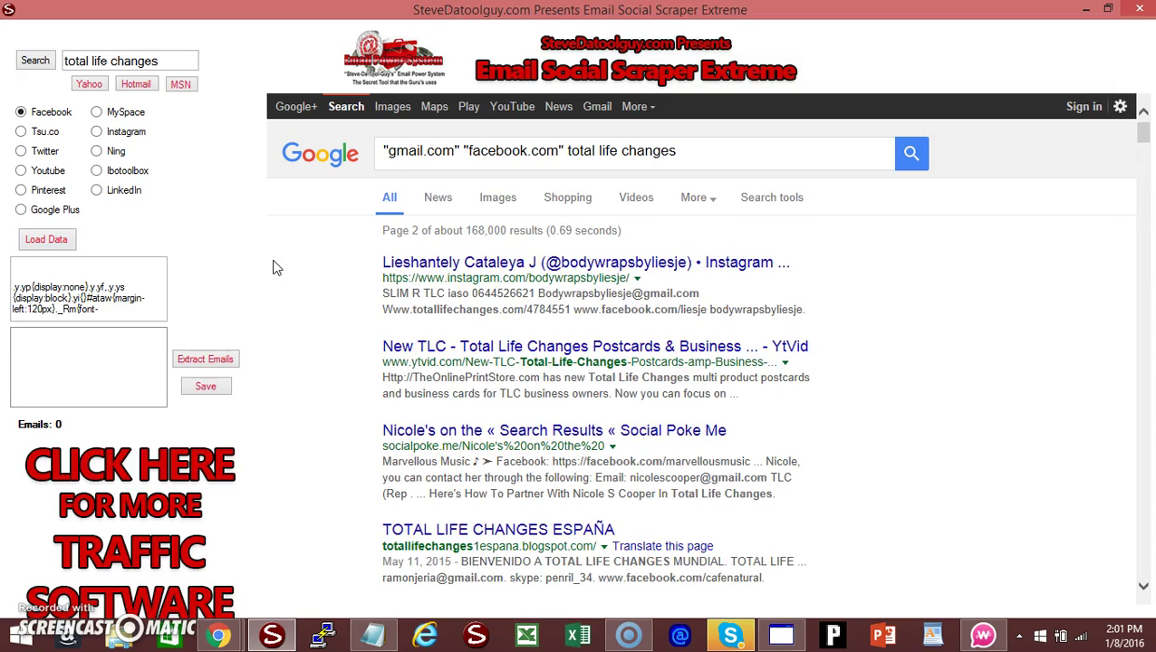
left_click(201, 359)
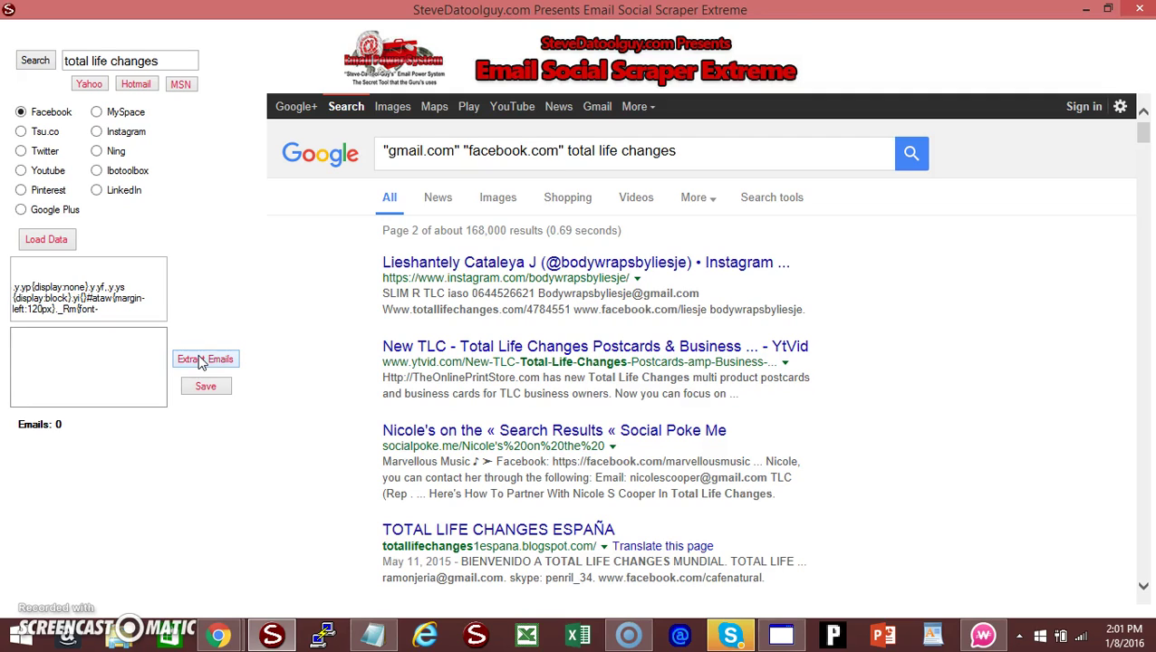
left_click(200, 358)
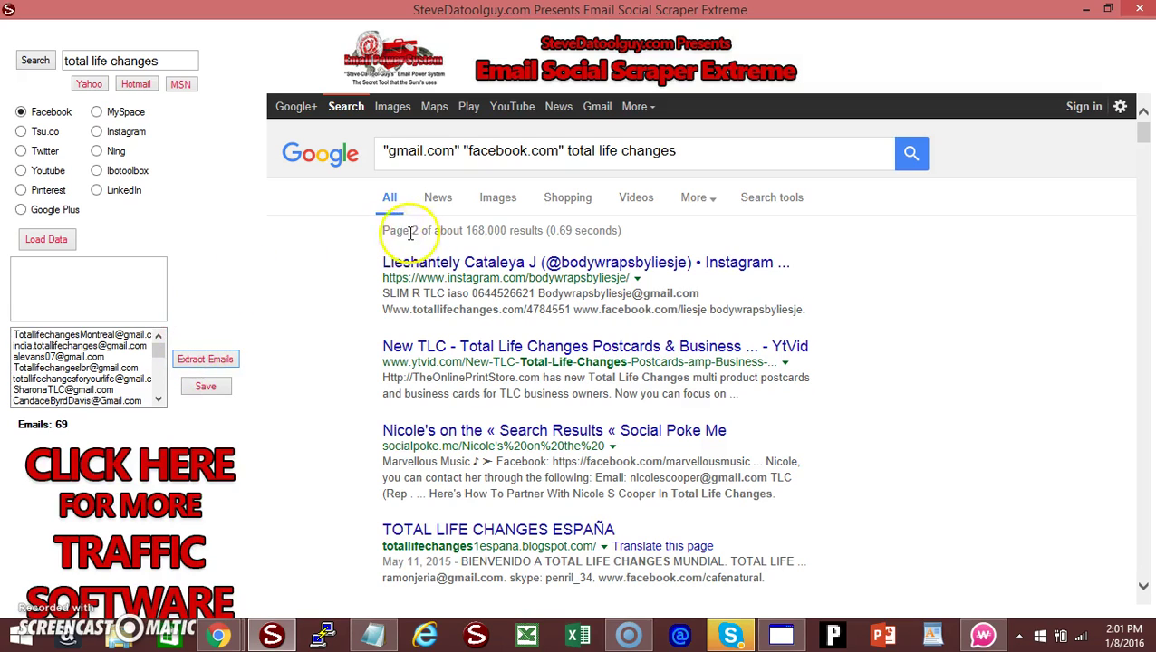
Step: Save the extracted email list on the Desktop as a text file named tlc3
left_click(206, 389)
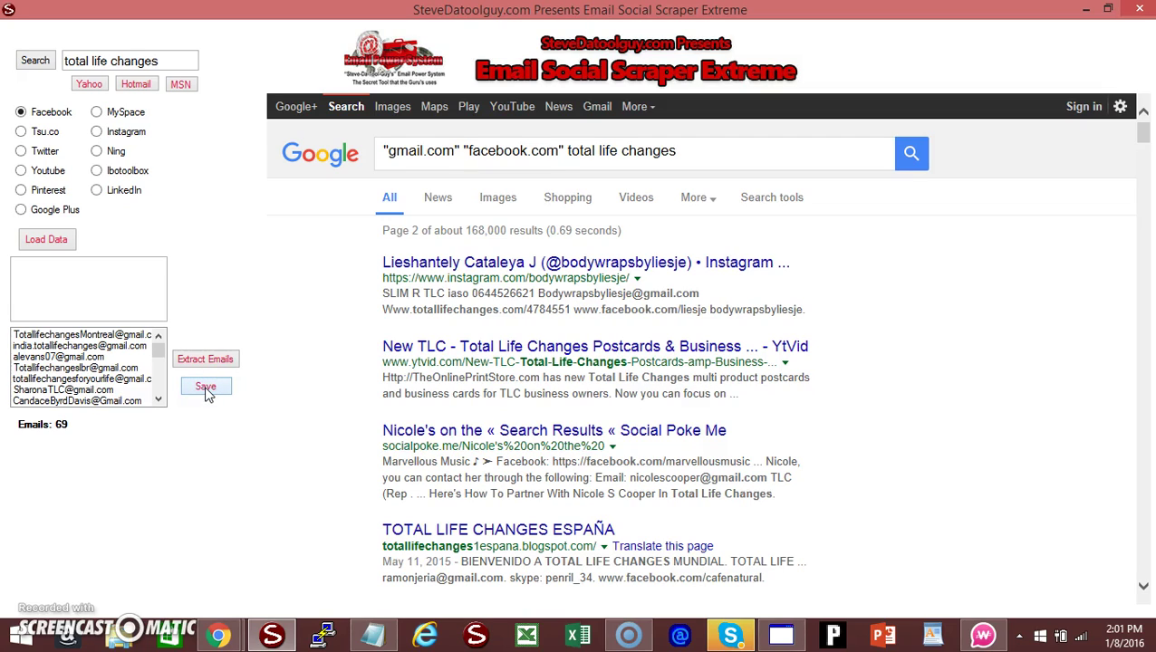
left_click(207, 392)
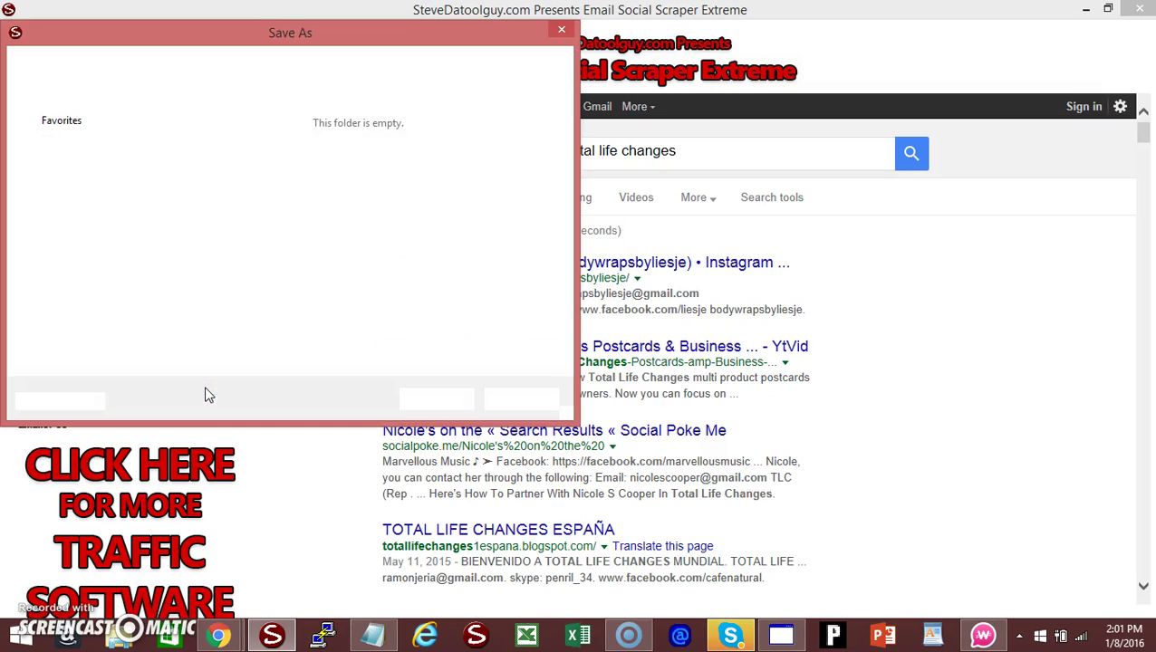
left_click(195, 311)
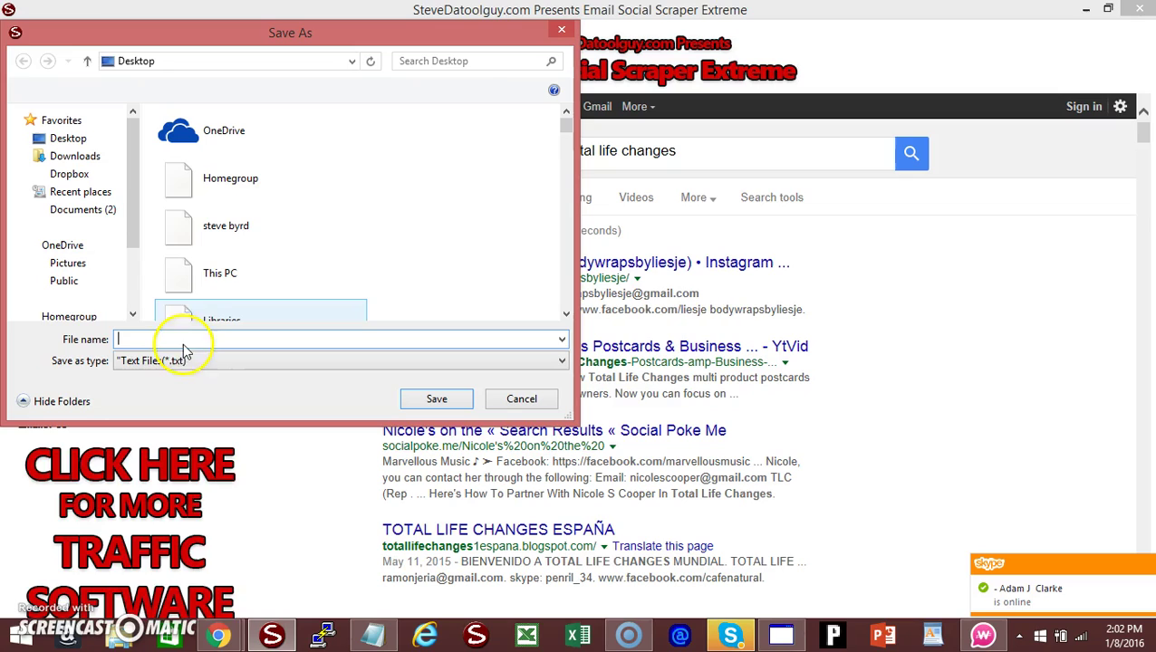
type("tl")
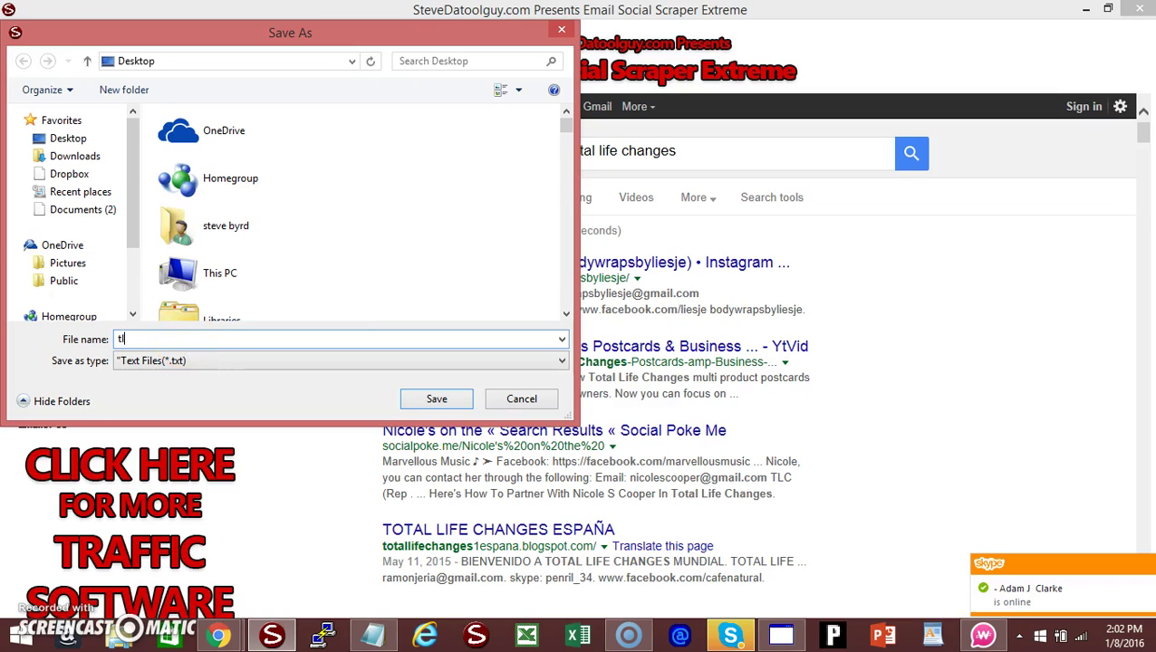
type("c")
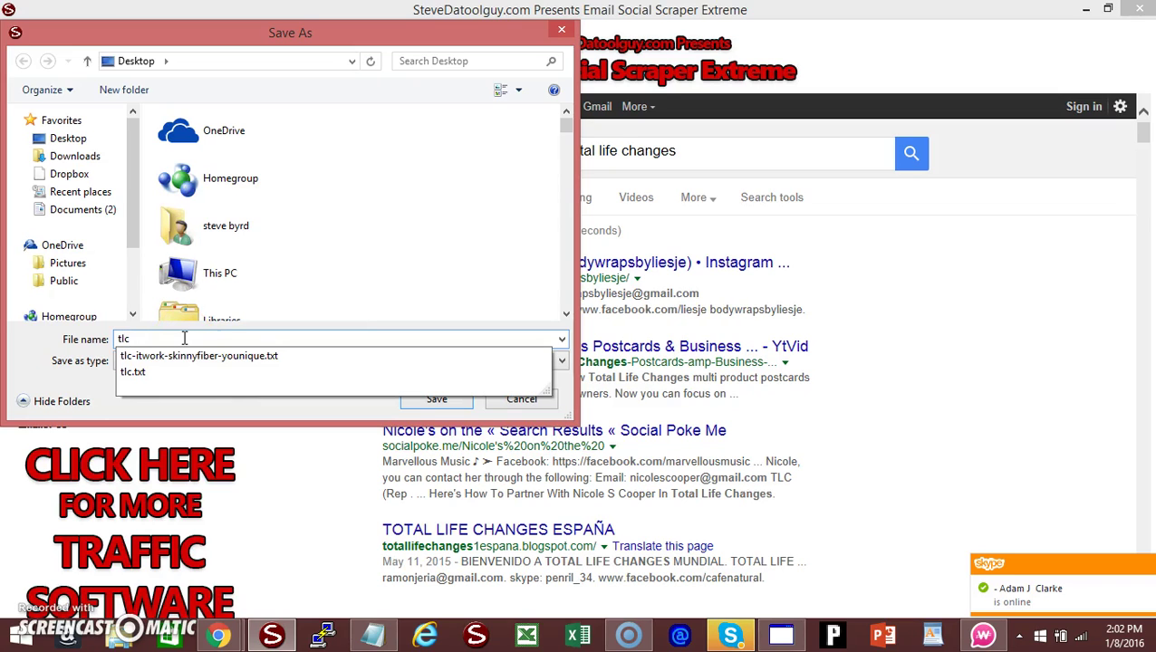
type("3")
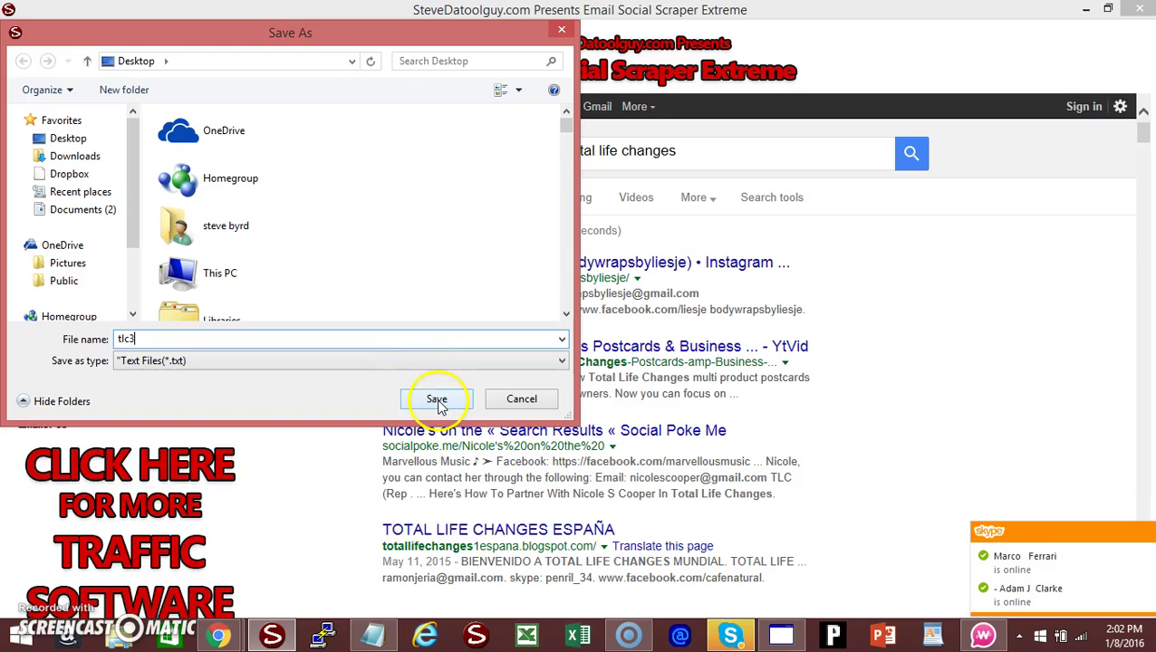
left_click(437, 401)
left_click(302, 468)
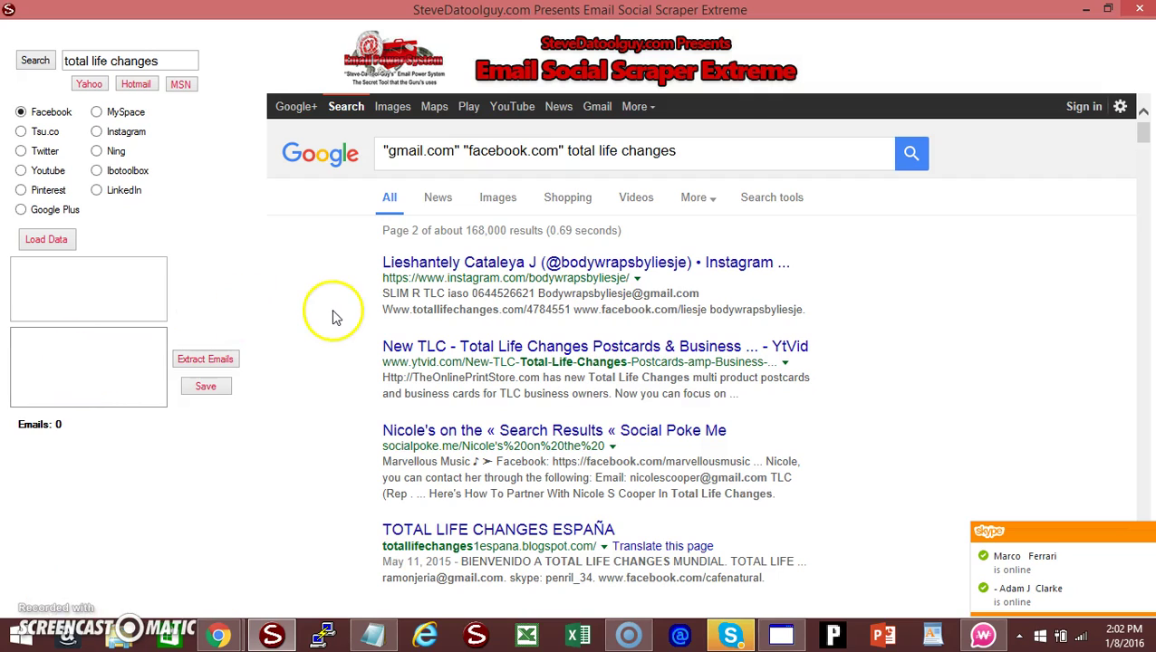
Step: Minimize the scraper and bring up Mass Mailer to review its SMTP settings, subject and message
left_click(1087, 11)
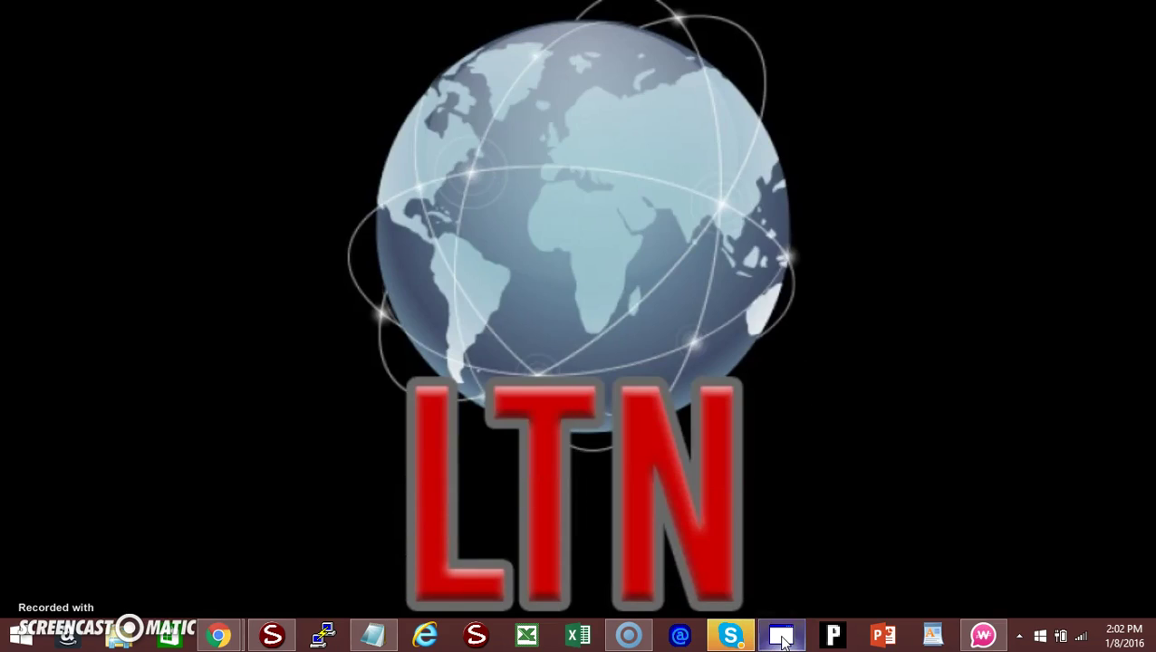
left_click(781, 636)
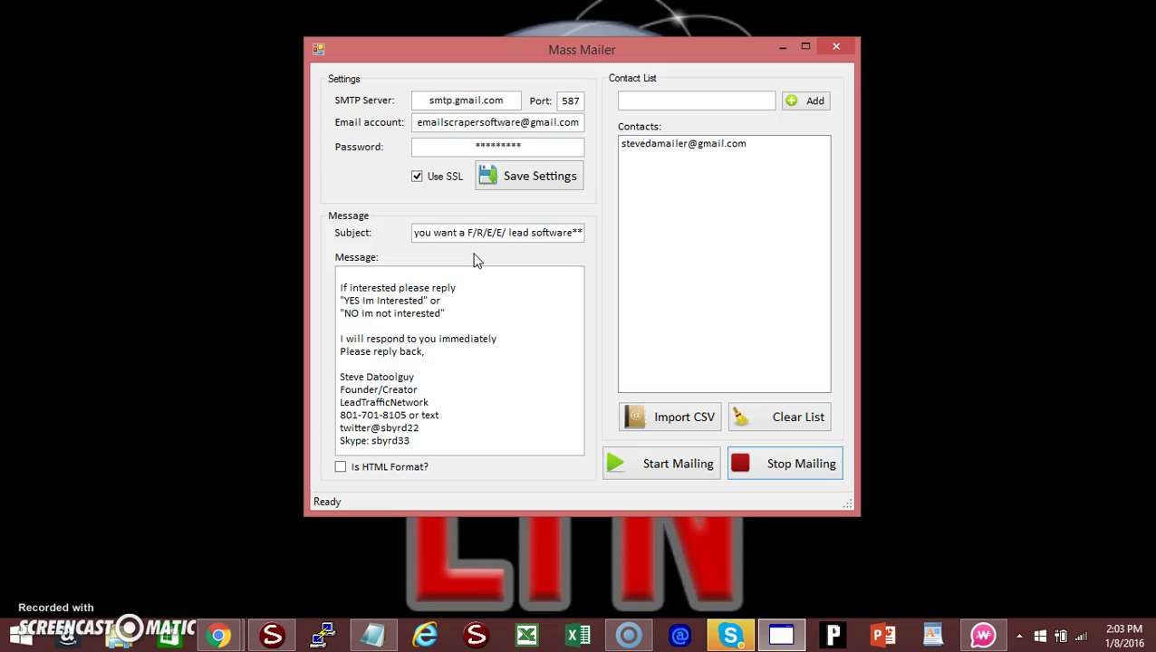
left_click(419, 366)
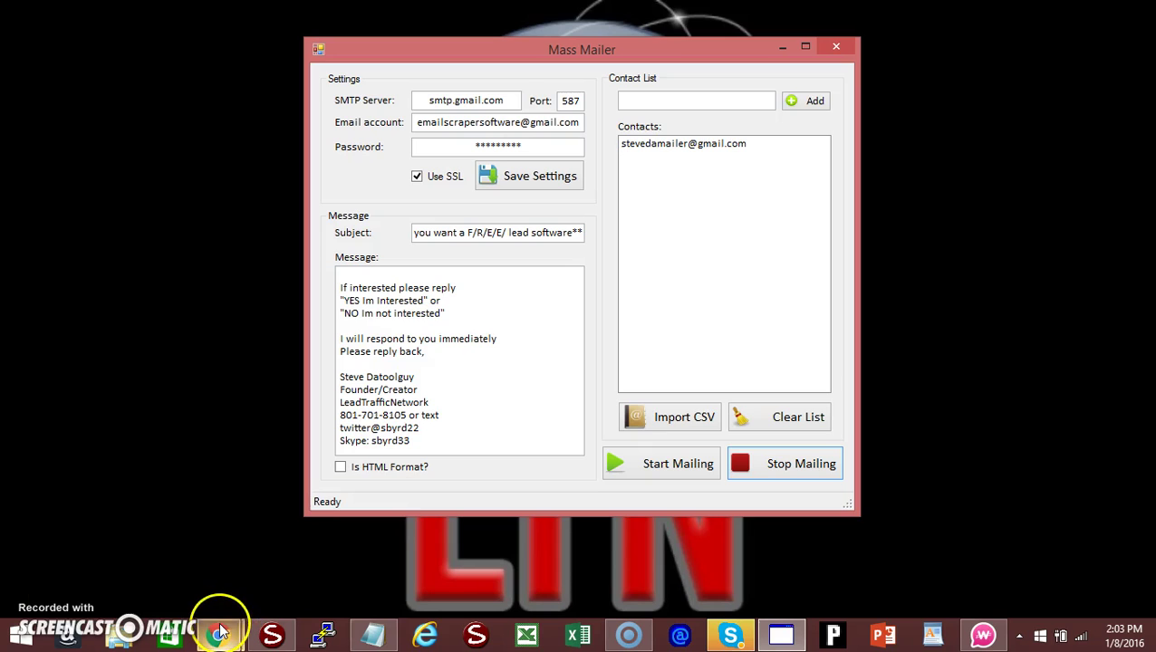
Step: Switch to the Gmail inbox in Chrome and open the vacation settings
mouse_move(222, 633)
left_click(314, 562)
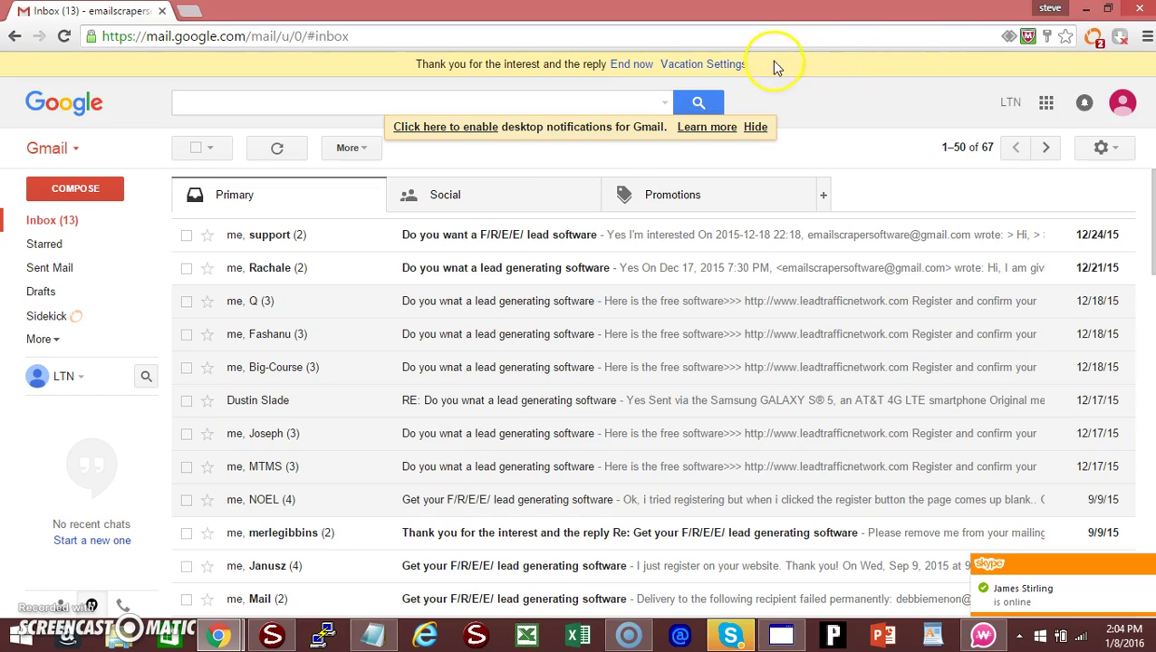
left_click(705, 65)
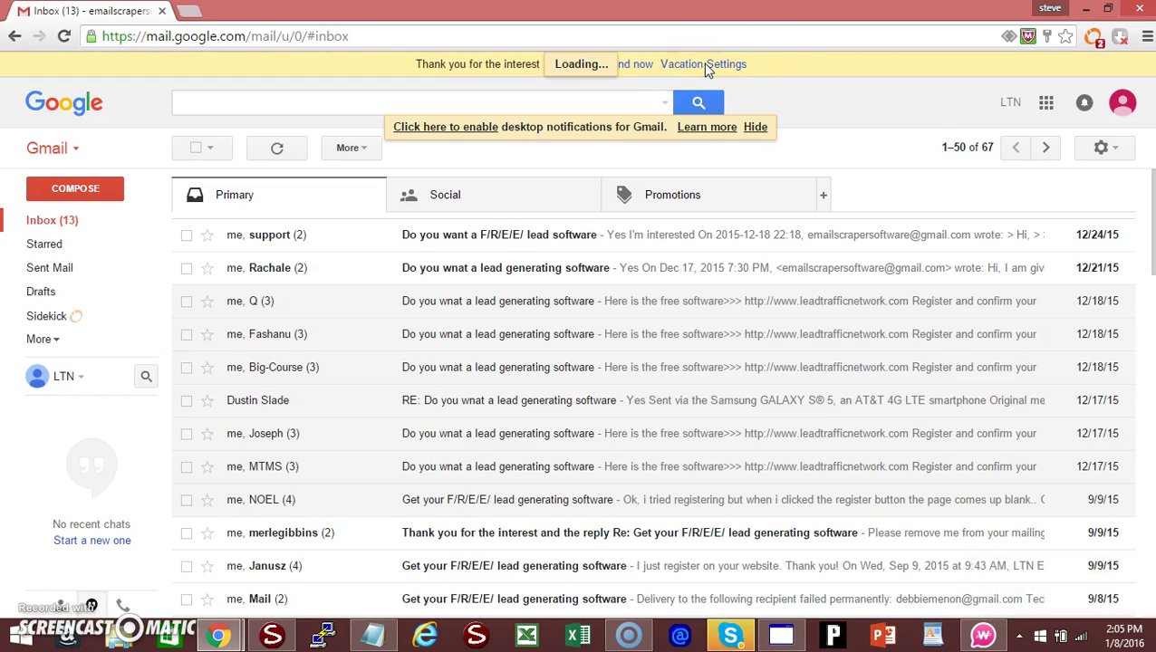
Step: Review the email signature and the vacation responder's subject and message in the Gmail settings, then minimize Chrome
left_click(1151, 222)
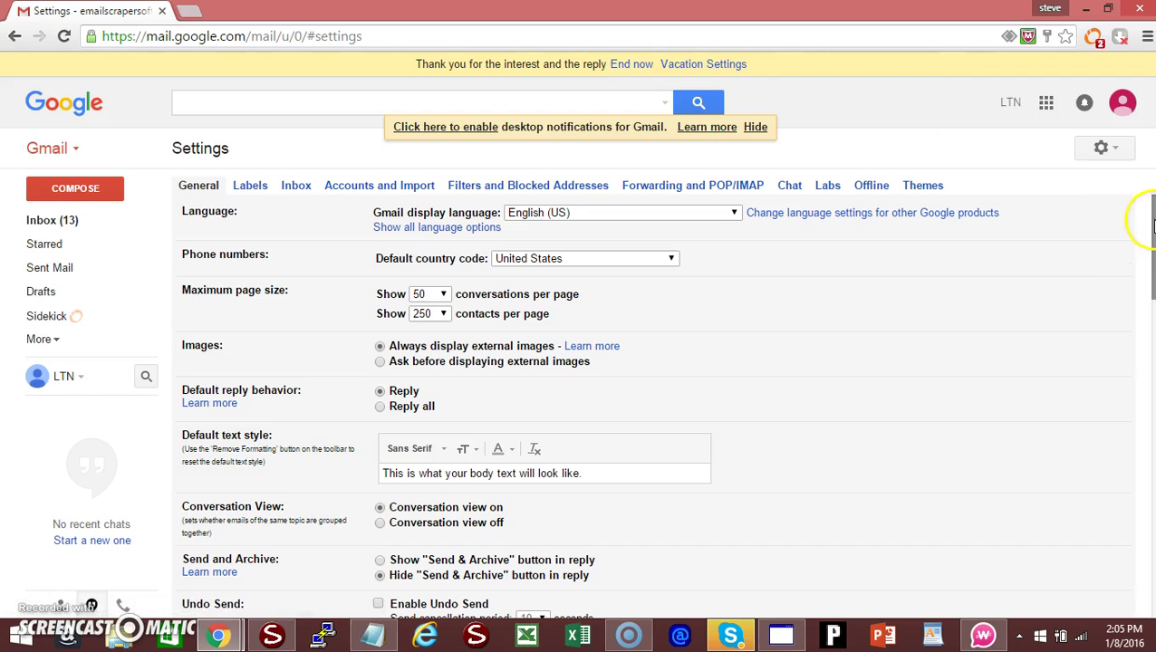
left_click_drag(1152, 222, 1143, 404)
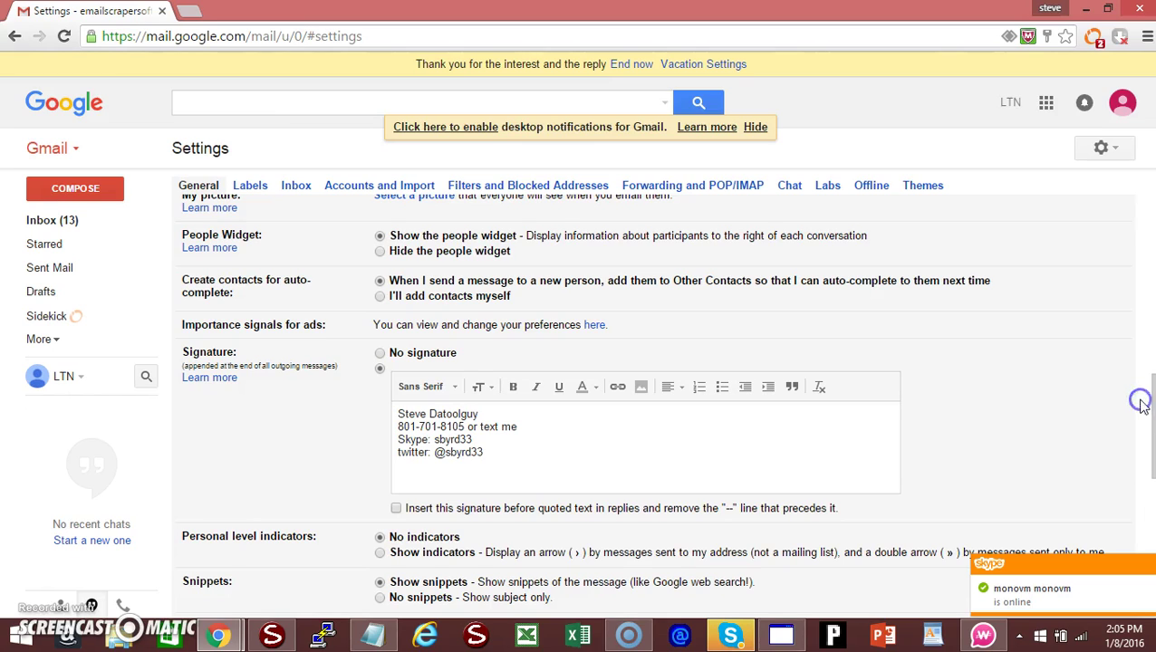
left_click(601, 453)
left_click(1127, 283)
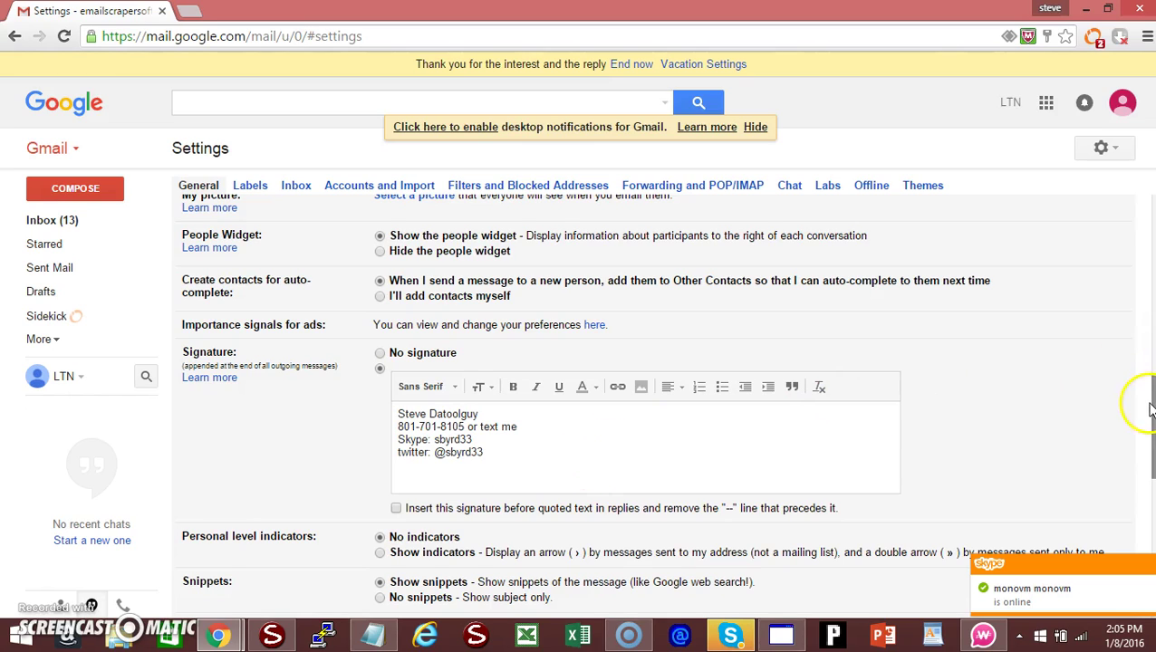
left_click_drag(1145, 399, 1146, 530)
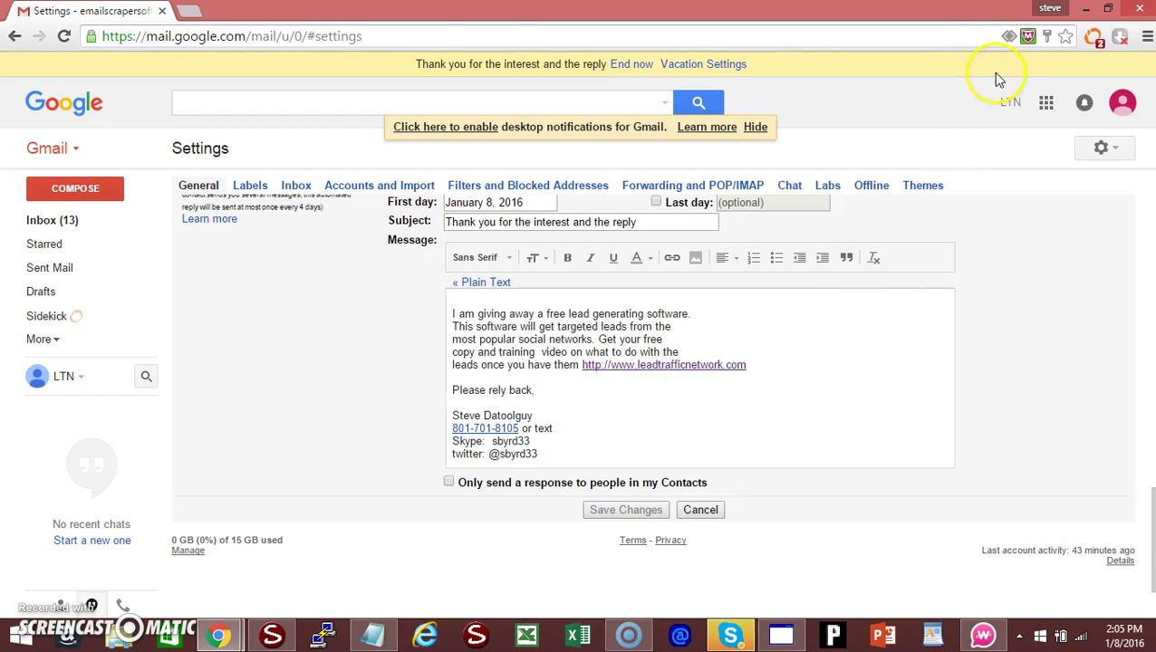
left_click(1087, 9)
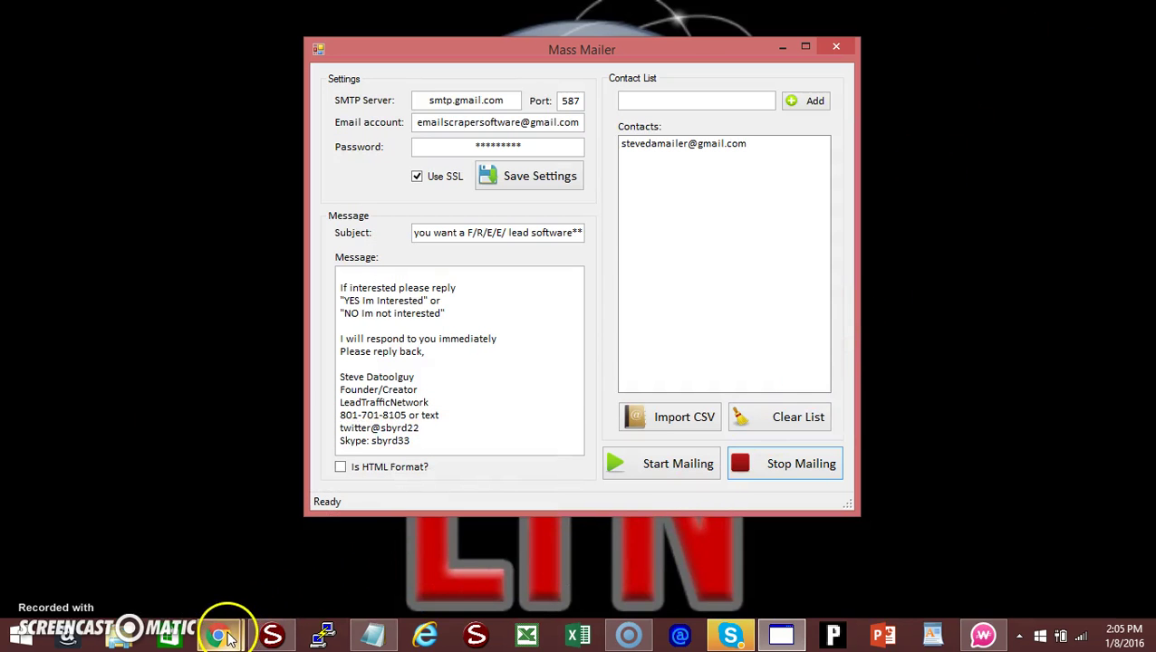
Step: Bring the Gmail auto-reply settings back up, switch to Email Social Scraper Extreme to view its search page, and minimize the scraper
mouse_move(229, 639)
left_click(317, 544)
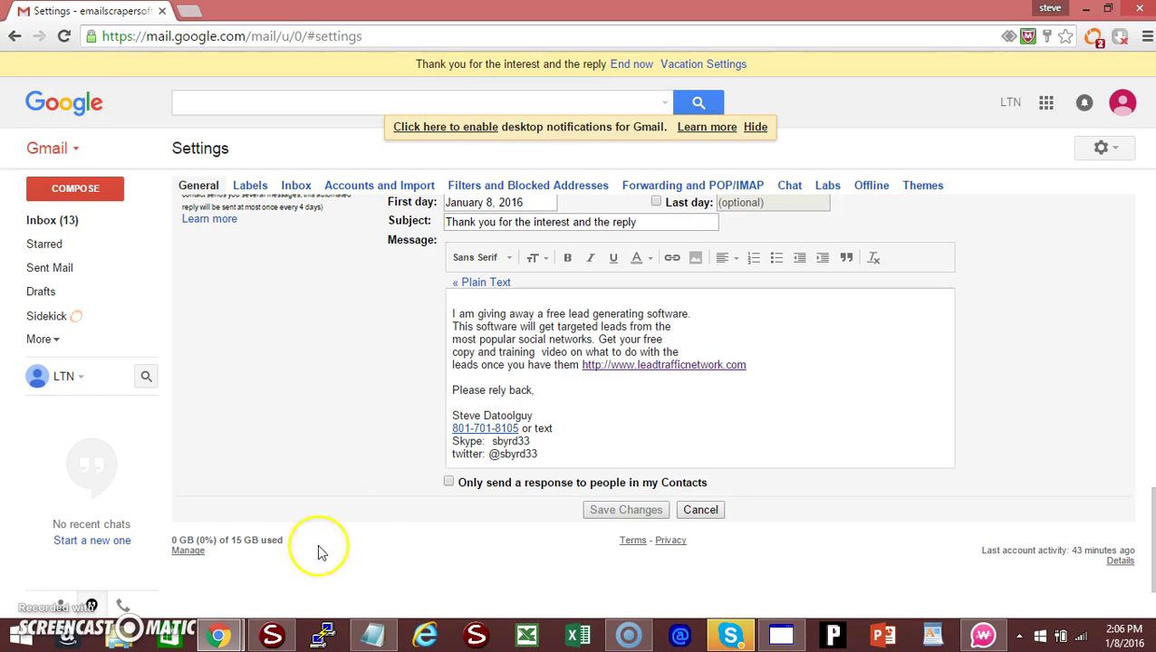
left_click(271, 636)
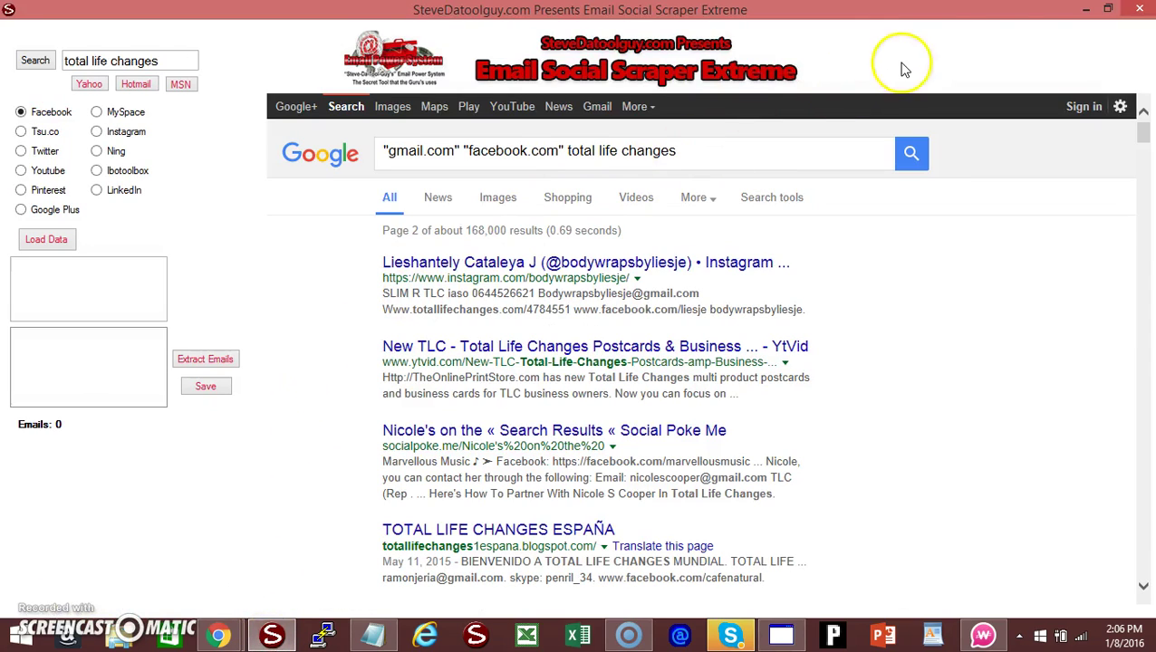
left_click(1088, 12)
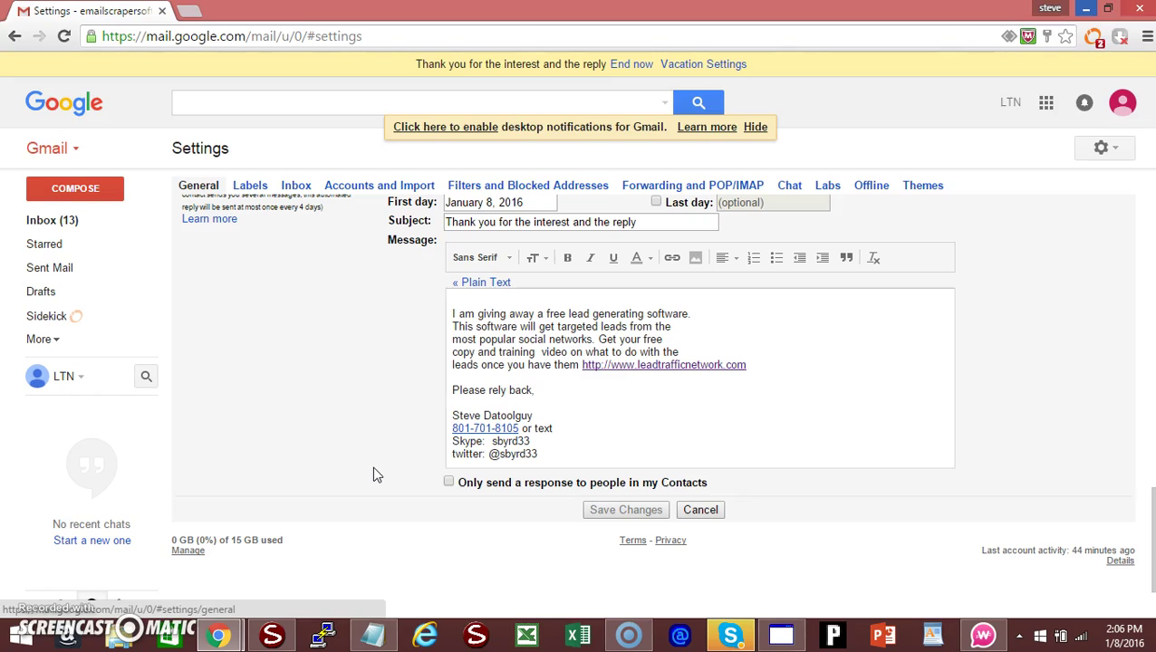
Step: Show the scraper window once more and return to the Gmail vacation responder message
left_click(580, 366)
mouse_move(276, 639)
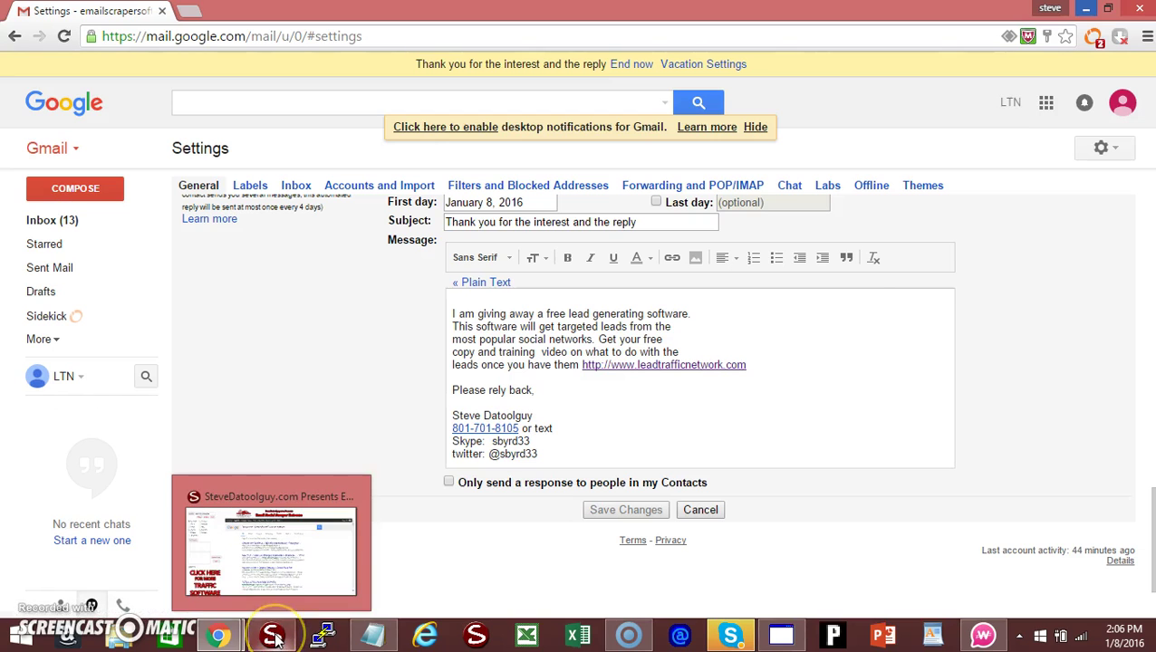
left_click(306, 562)
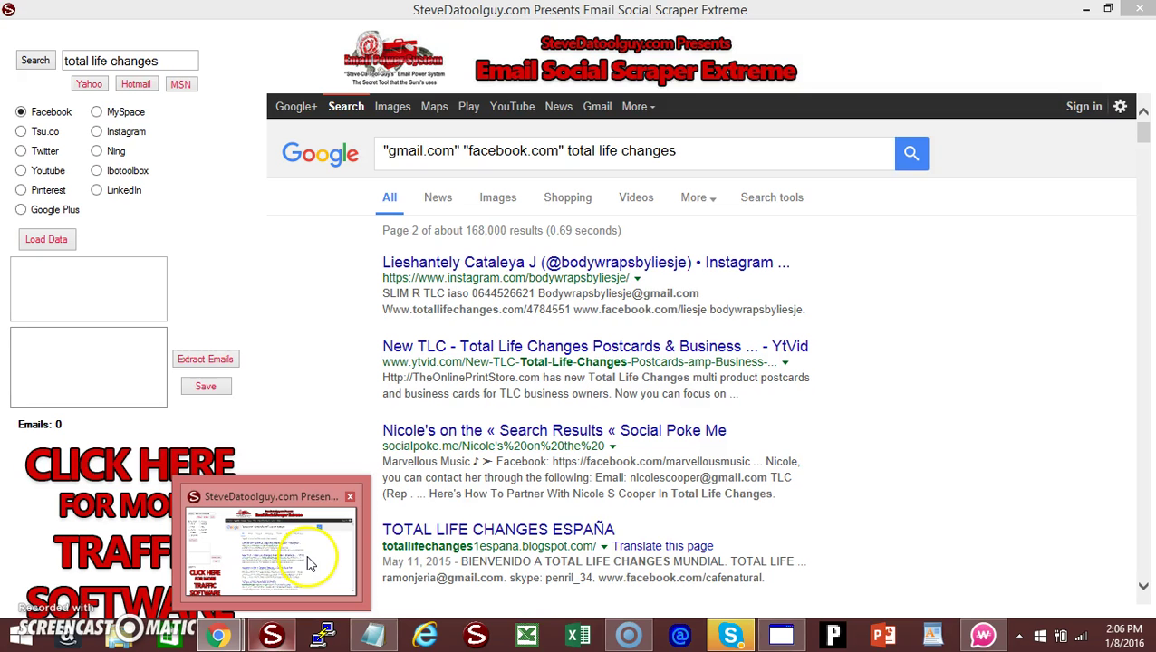
left_click(357, 575)
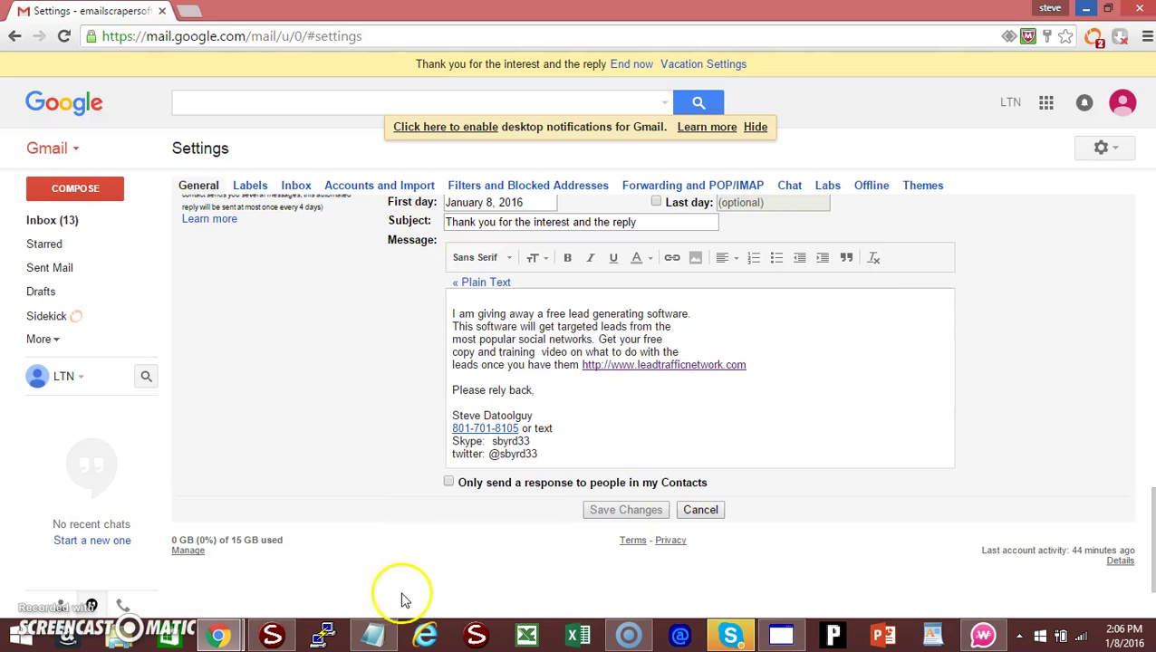